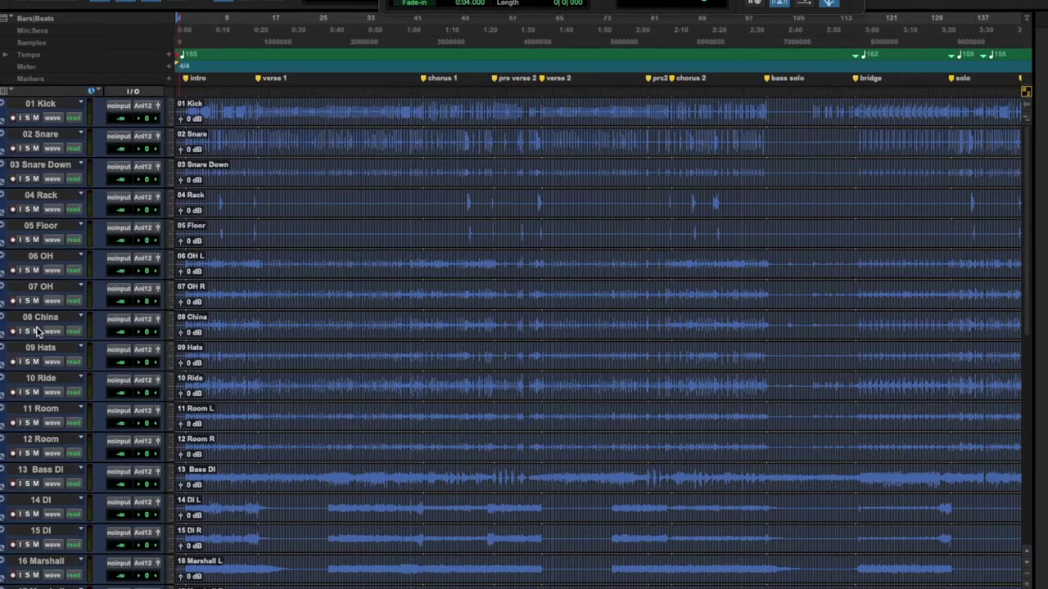
Step: Switch between the Mix and Edit windows to look over the session's tracks
click(470, 235)
scroll(470, 235, down, 5)
scroll(471, 242, down, 4)
scroll(473, 248, up, 9)
key(ctrl+equal)
scroll(475, 260, left, 10)
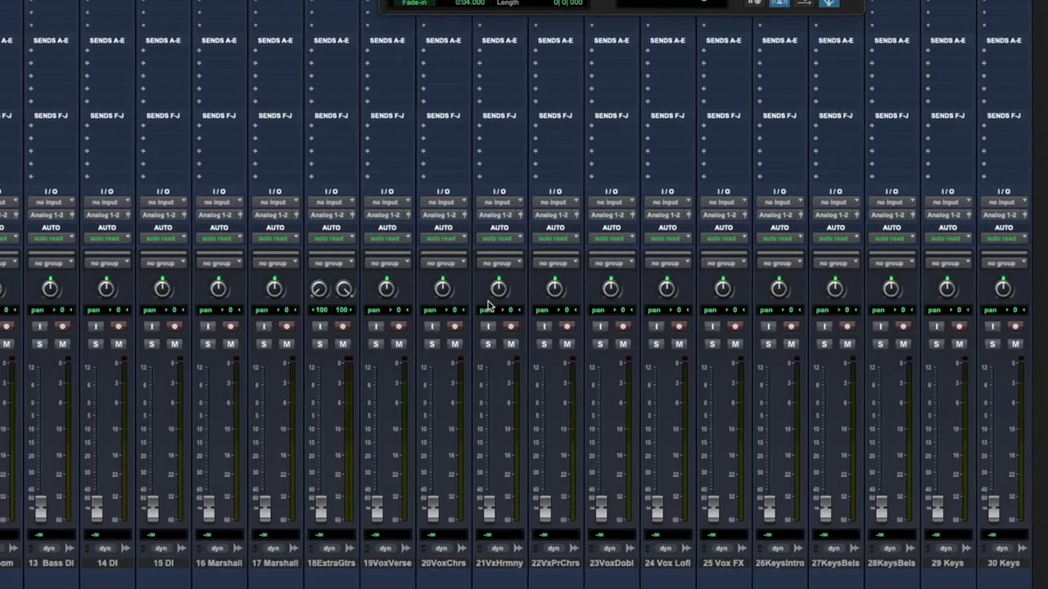
key(ctrl+equal)
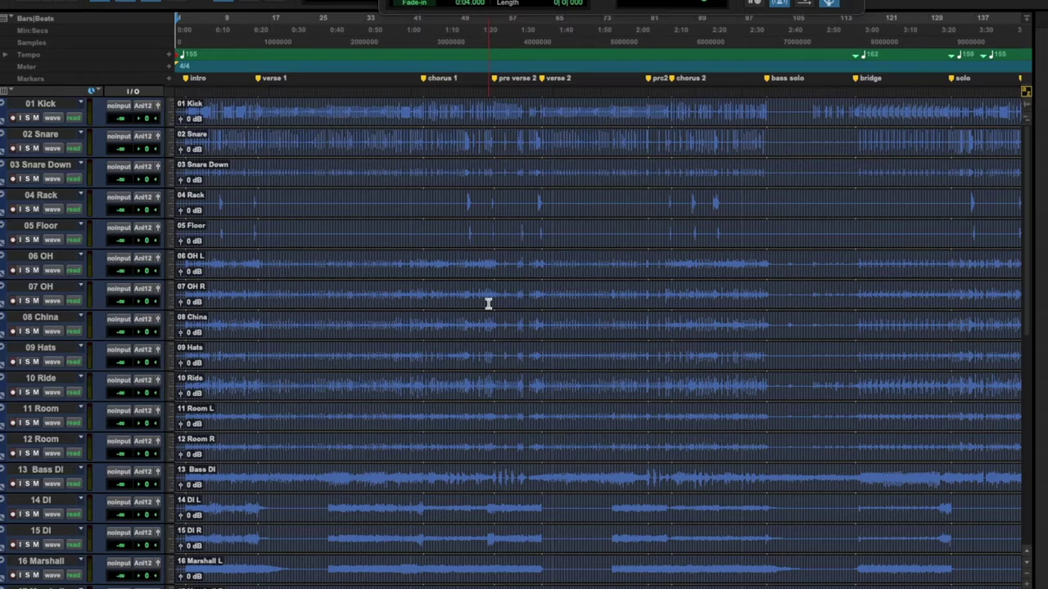
key(ctrl+equal)
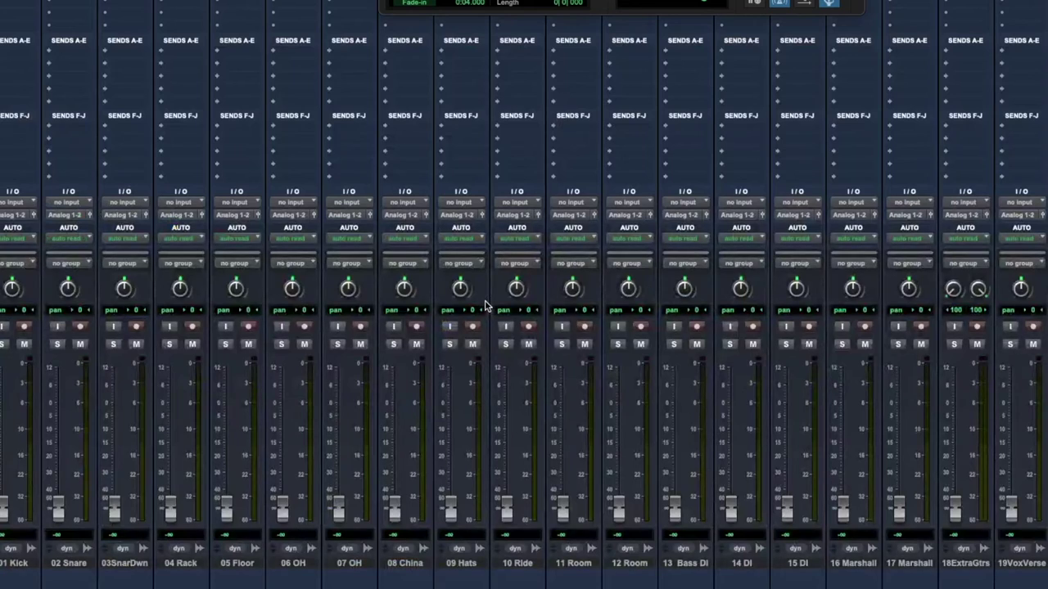
key(ctrl+equal)
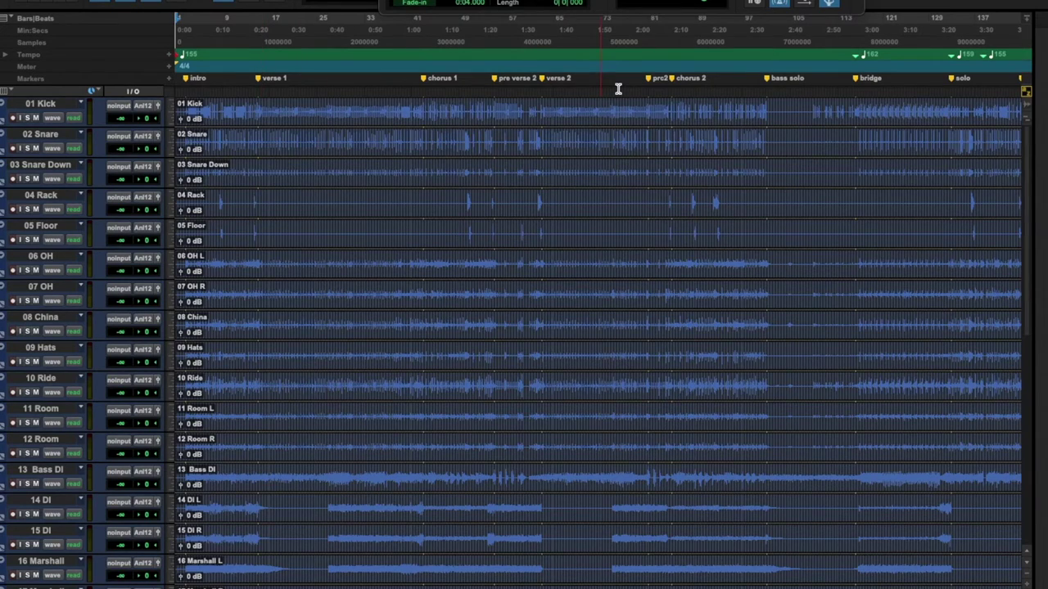
scroll(671, 159, right, 5)
scroll(667, 163, left, 5)
Step: Select the whole 02 Snare and 01 Kick clips, zooming the timeline in closer
click(521, 172)
scroll(521, 172, down, 5)
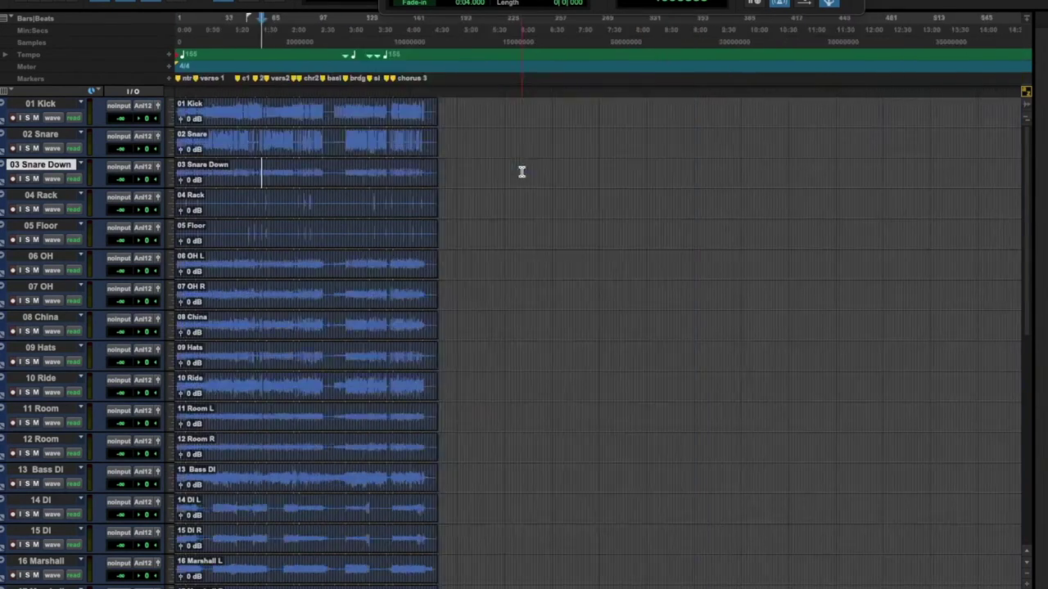
scroll(519, 172, up, 7)
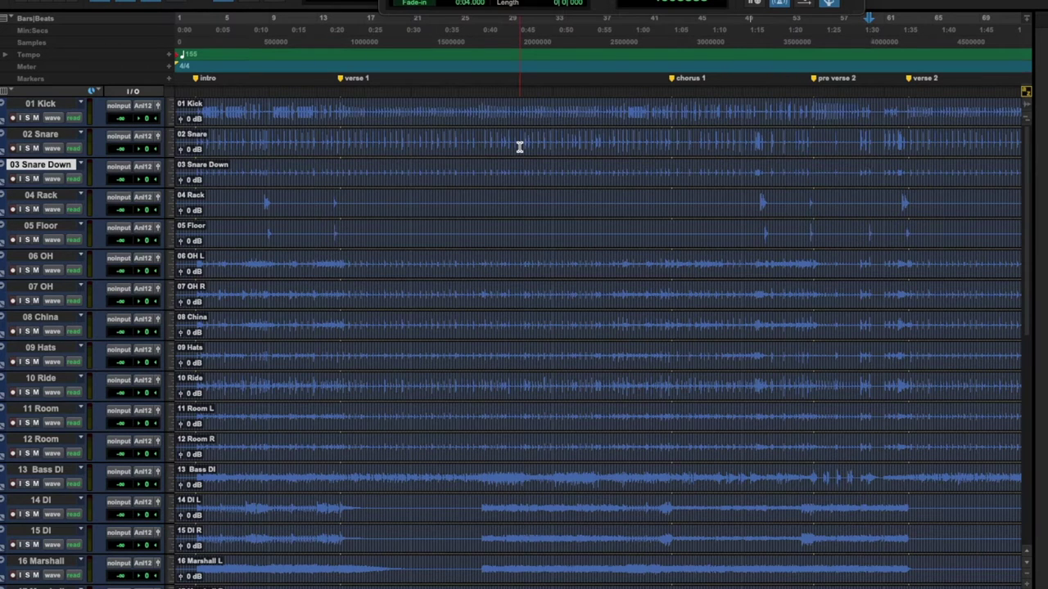
double_click(445, 145)
key(ctrl+bracketright)
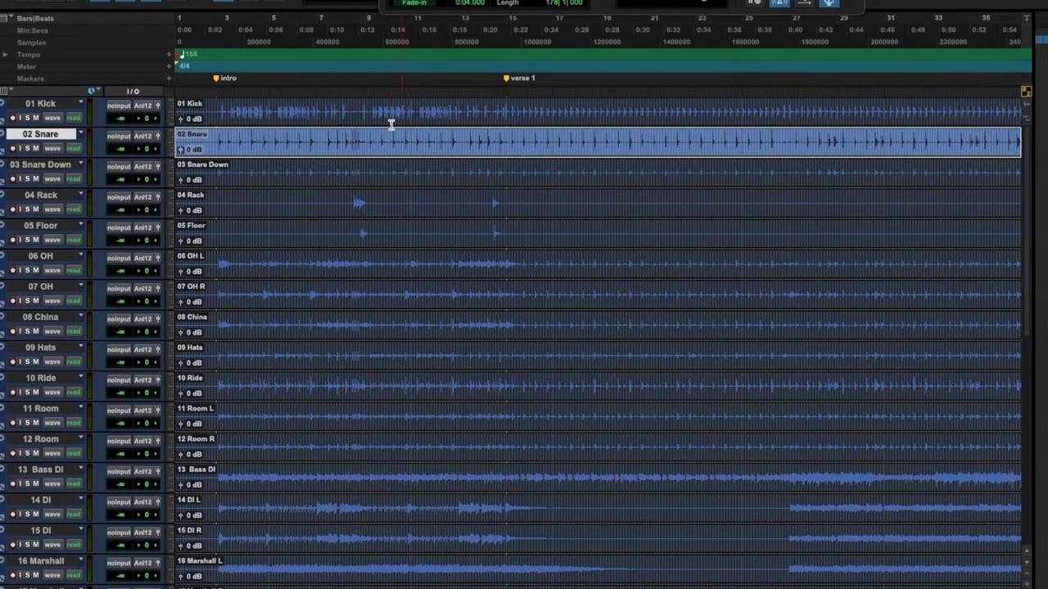
double_click(389, 122)
click(507, 190)
scroll(507, 190, down, 5)
scroll(507, 191, down, 1)
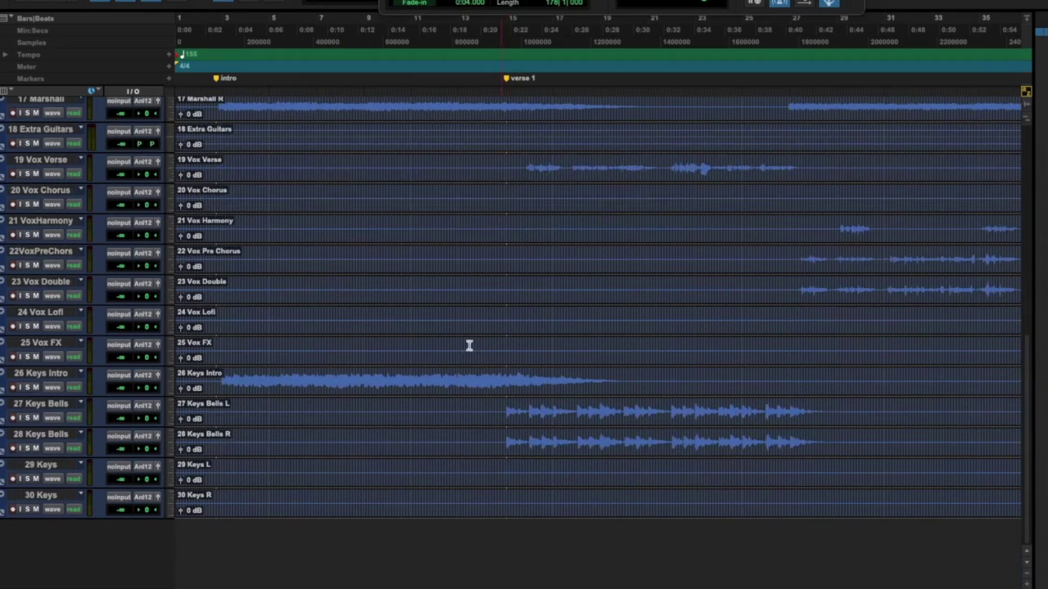
scroll(350, 435, up, 6)
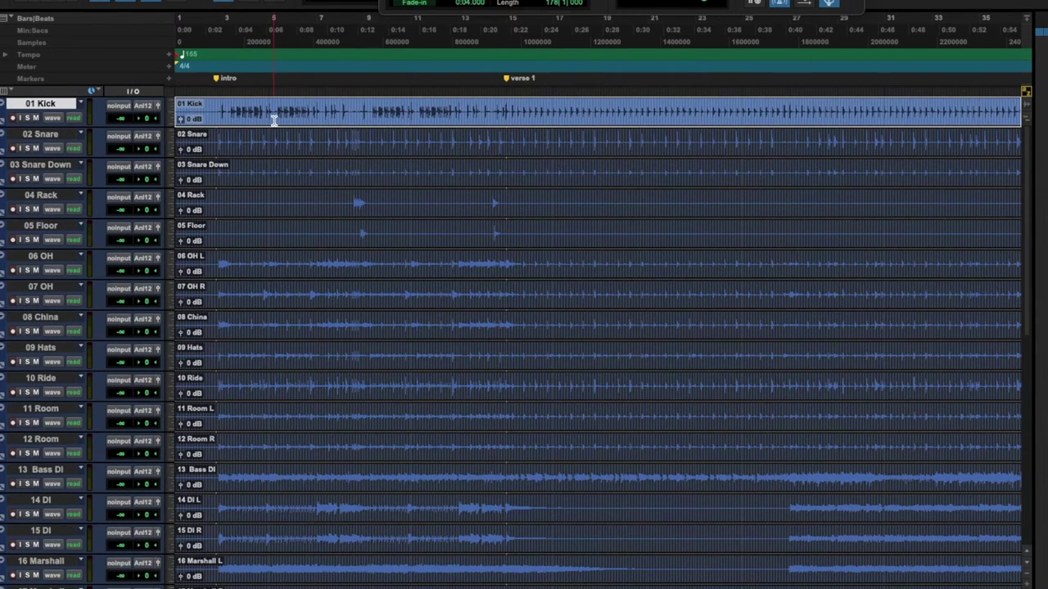
Step: Select the 02 Snare, 03 Snare Down, 05 Floor and 16–17 Marshall clips, then zoom out
click(274, 146)
click(282, 177)
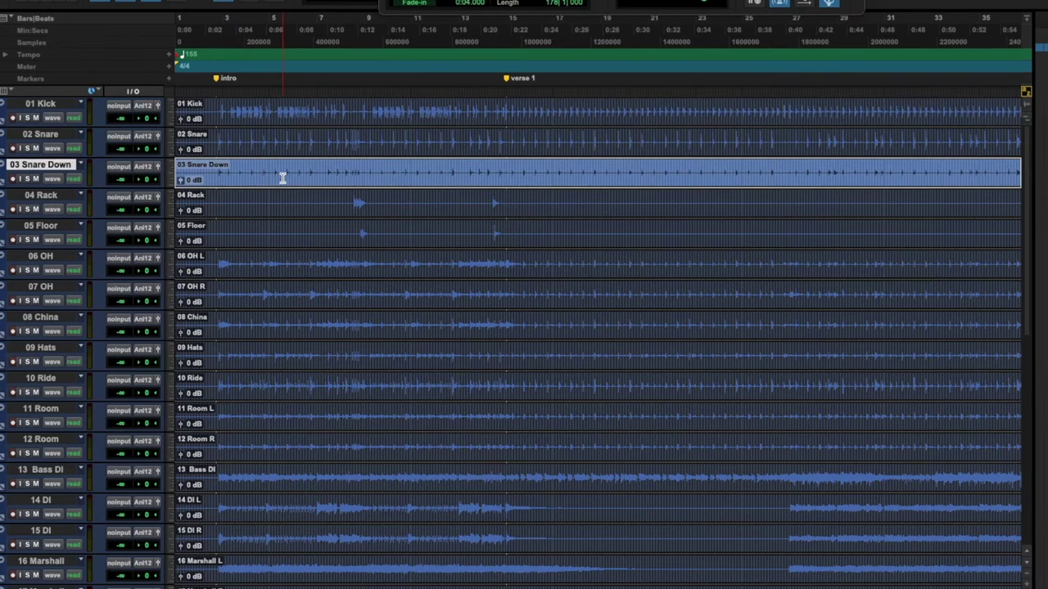
click(313, 229)
scroll(344, 246, down, 5)
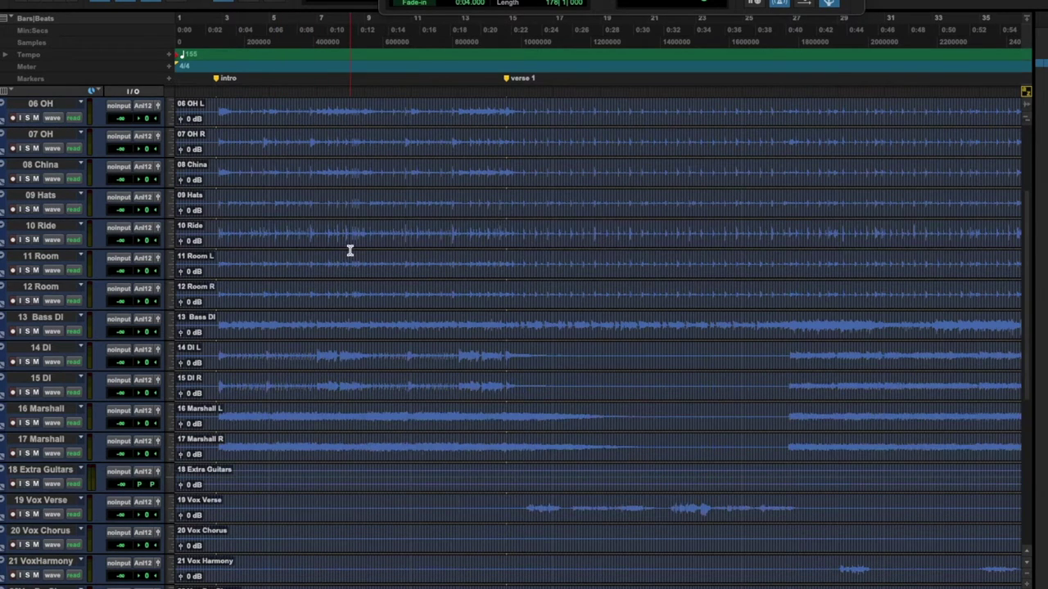
click(342, 421)
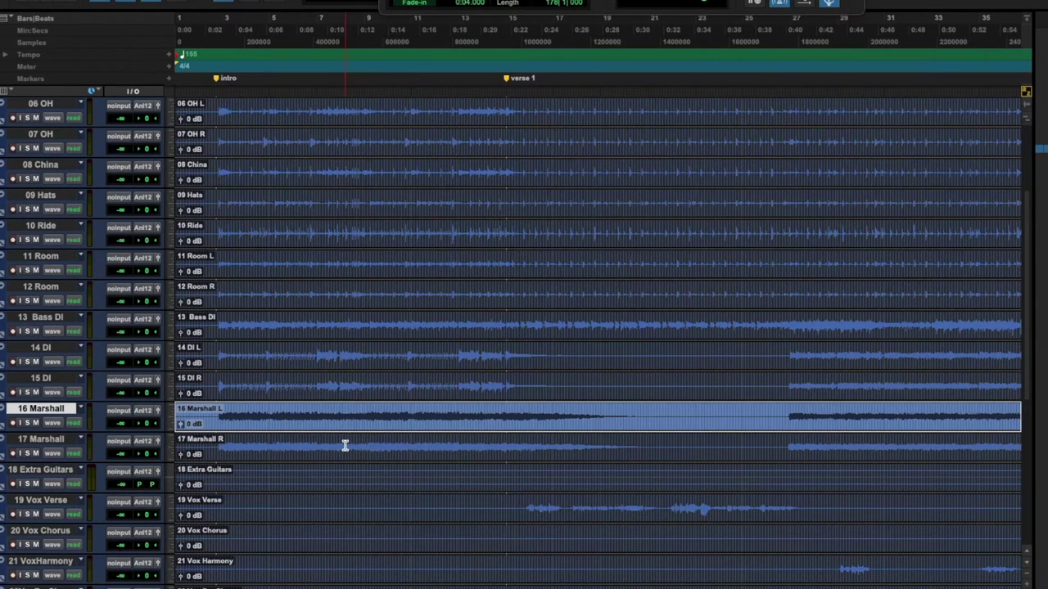
shift+click(345, 446)
scroll(355, 412, down, 11)
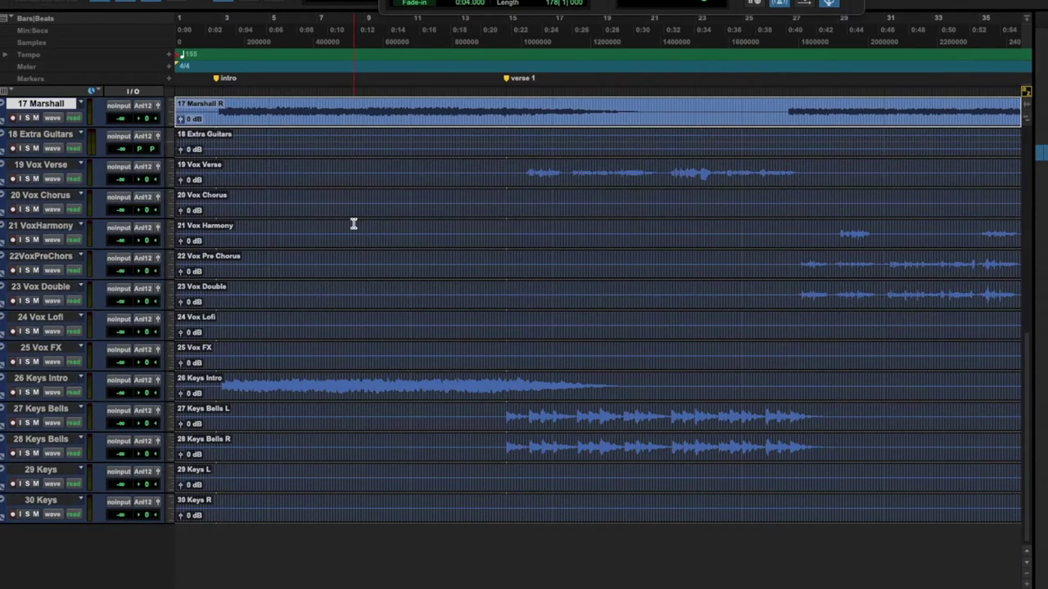
key(r)
key(r)
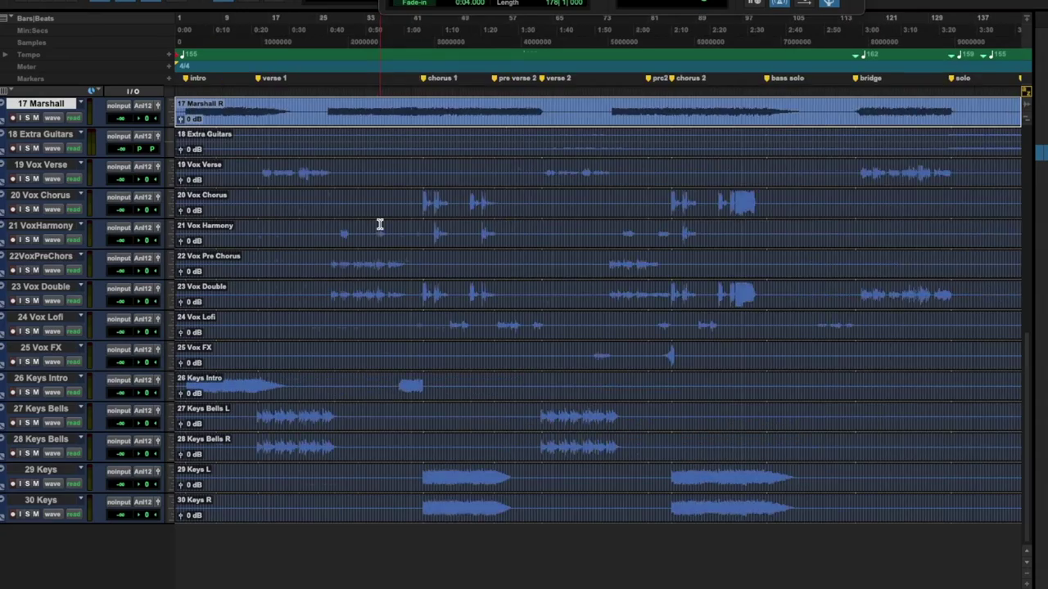
scroll(477, 210, up, 16)
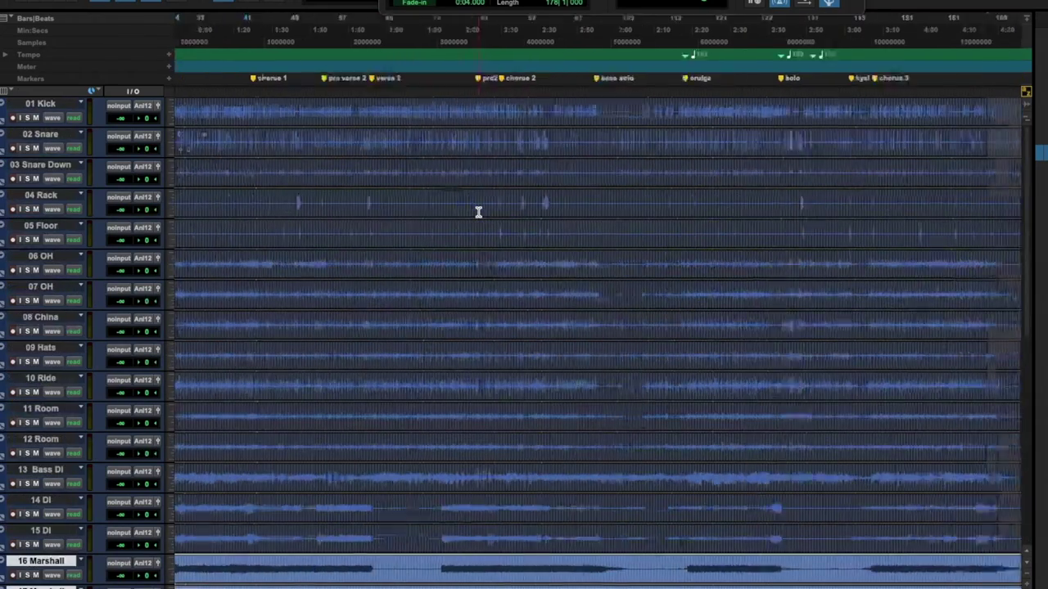
Step: Drag a selection across all tracks to bar 97, then extend it to every clip with Ctrl+A
drag(739, 111, 110, 540)
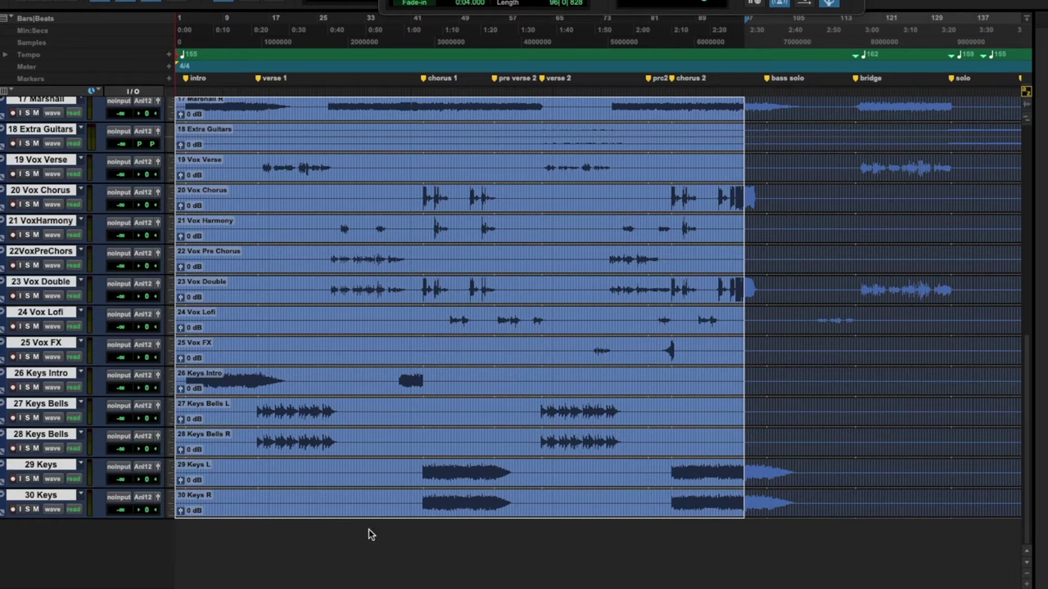
double_click(362, 501)
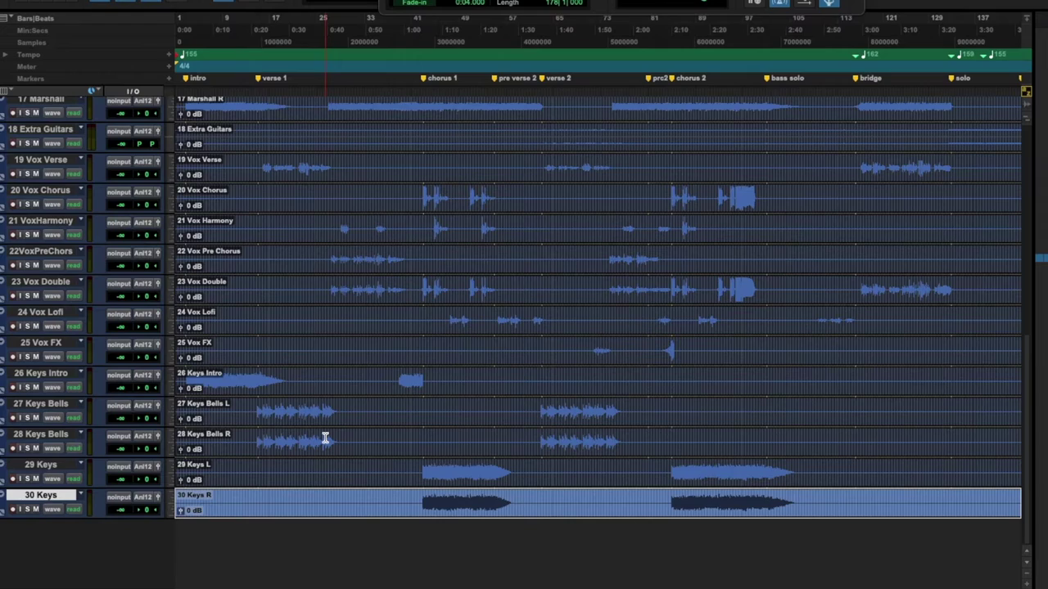
scroll(325, 439, up, 15)
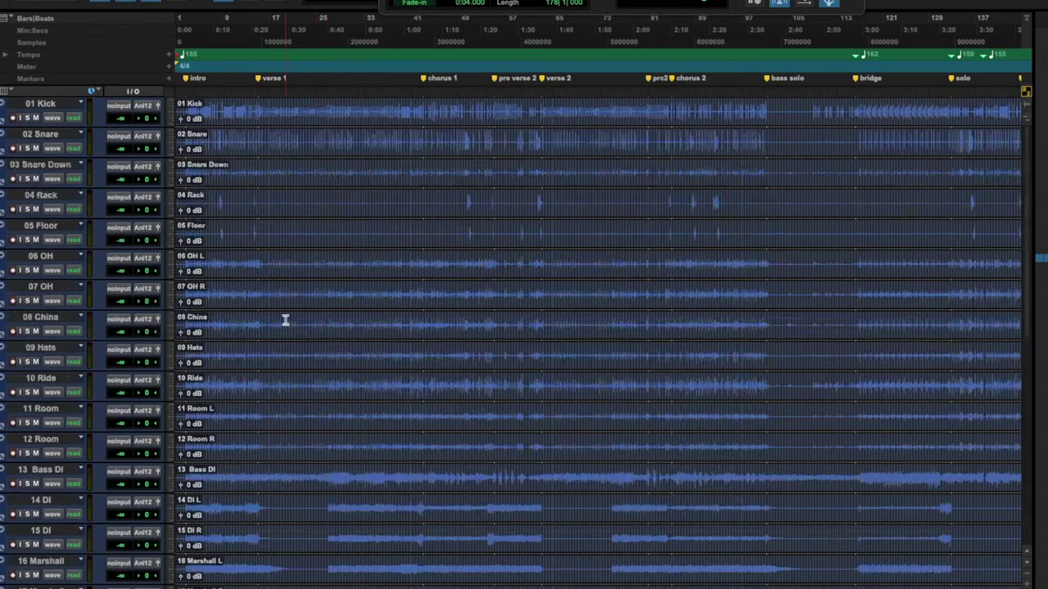
double_click(271, 112)
shift+click(194, 134)
key(ctrl+a)
scroll(368, 369, down, 10)
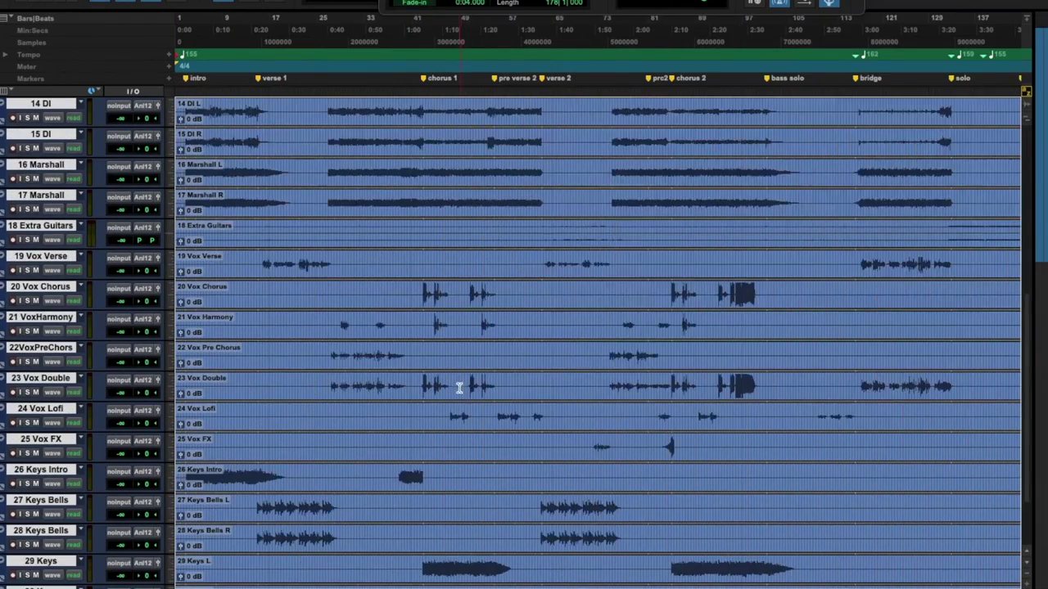
scroll(460, 393, up, 10)
scroll(459, 386, right, 10)
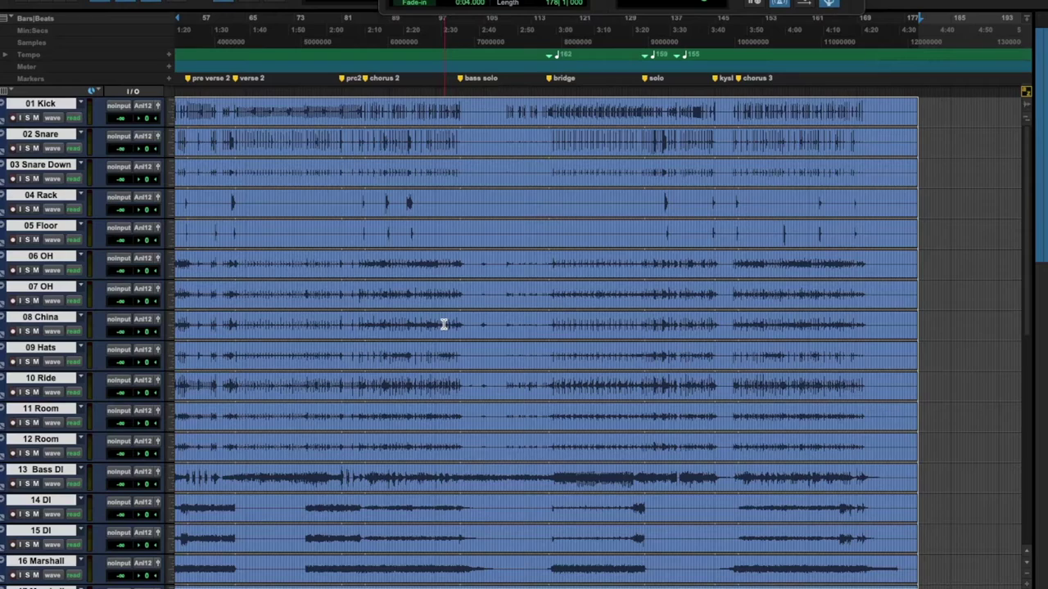
click(563, 114)
scroll(562, 114, up, 5)
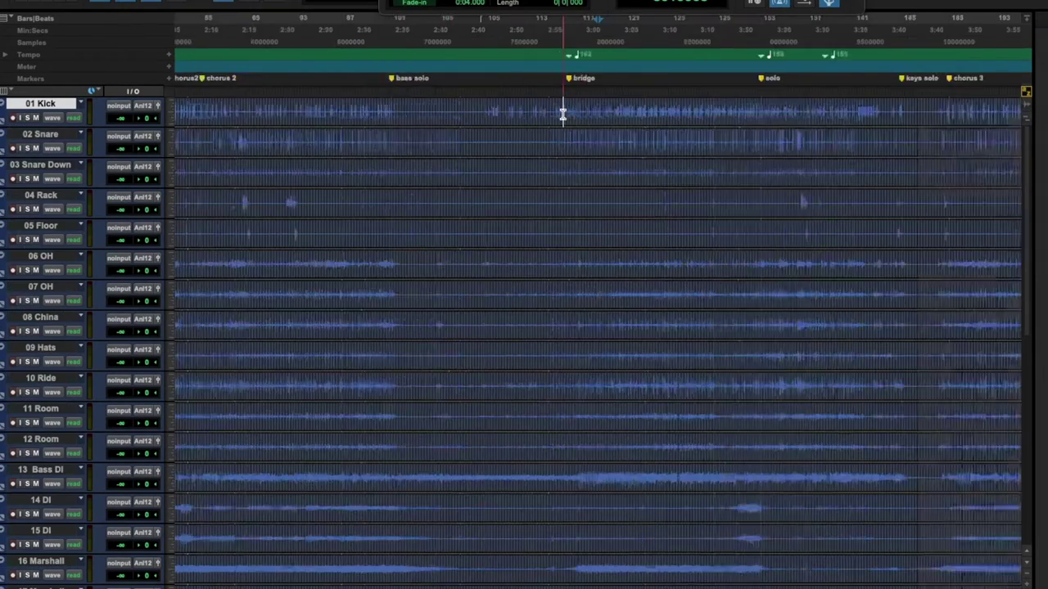
scroll(562, 114, down, 5)
drag(520, 110, 595, 110)
scroll(594, 109, down, 5)
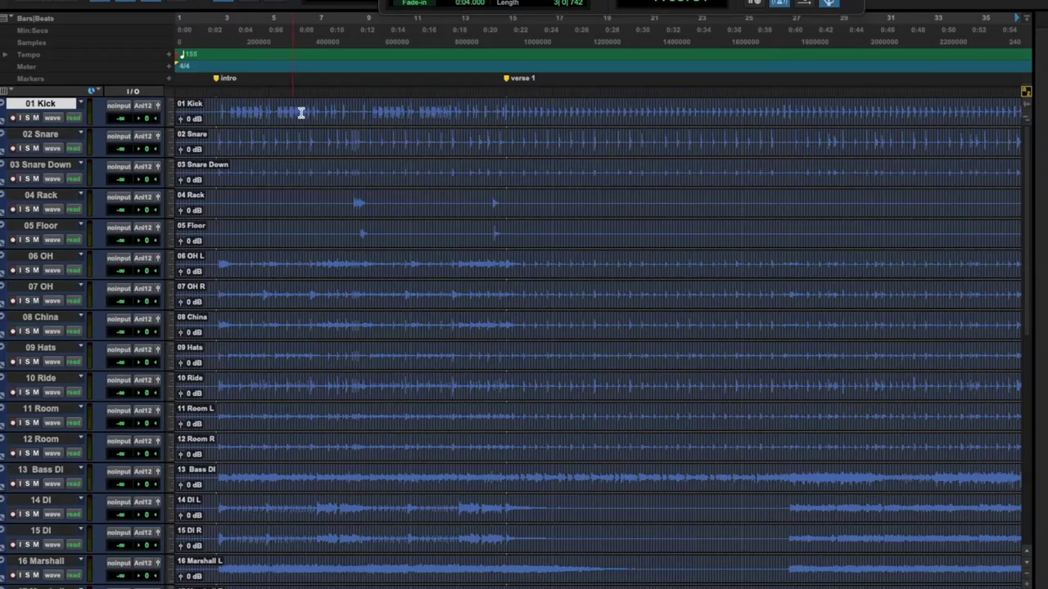
scroll(948, 192, right, 10)
click(947, 196)
scroll(402, 111, right, 15)
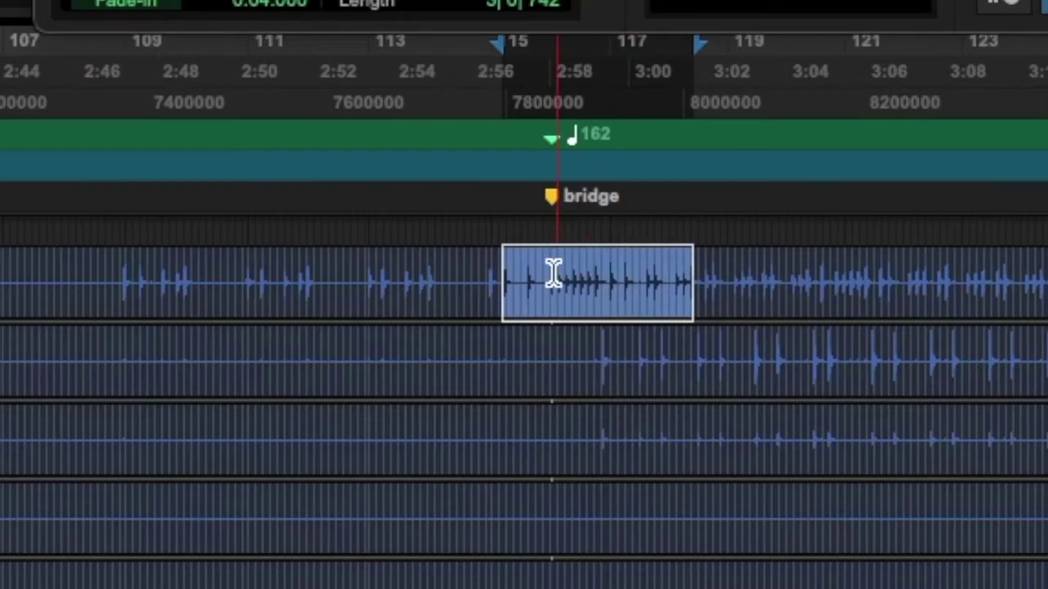
click(582, 108)
scroll(574, 109, right, 2)
scroll(524, 279, right, 3)
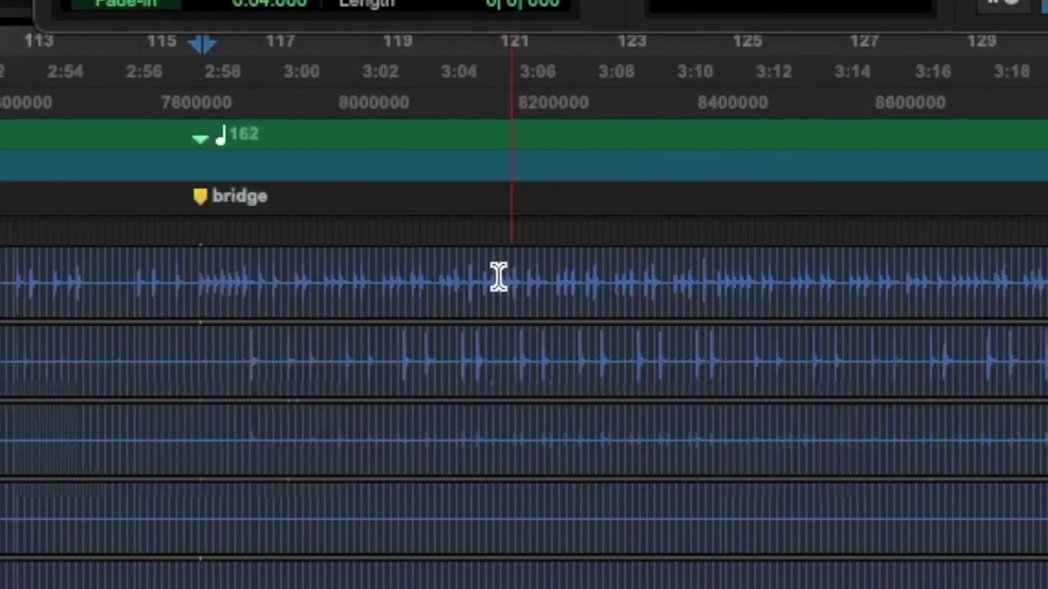
click(850, 278)
scroll(849, 278, right, 1)
scroll(818, 278, right, 2)
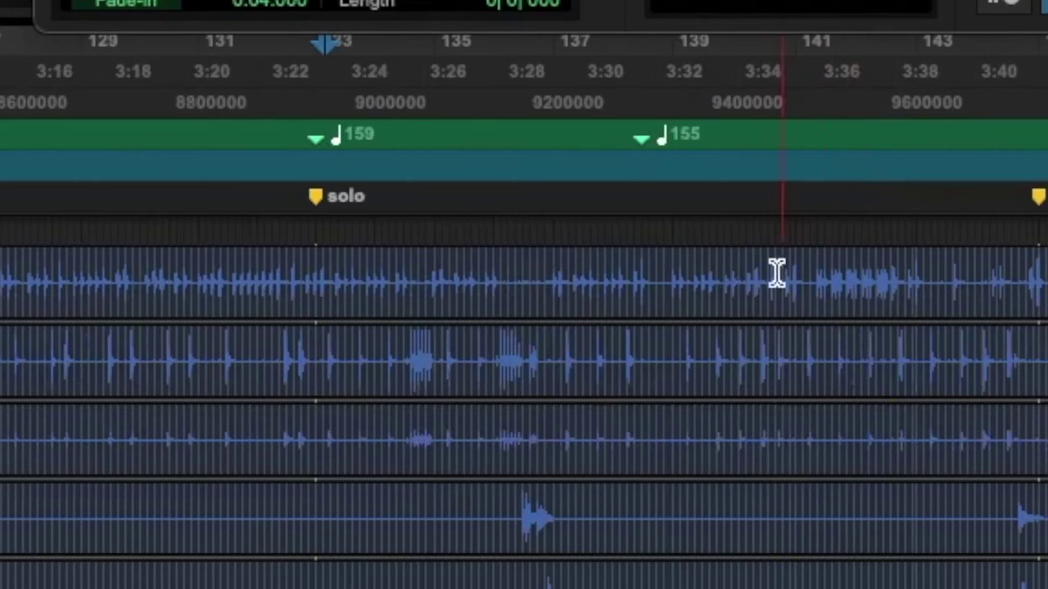
click(627, 262)
scroll(627, 264, down, 2)
scroll(627, 262, down, 1)
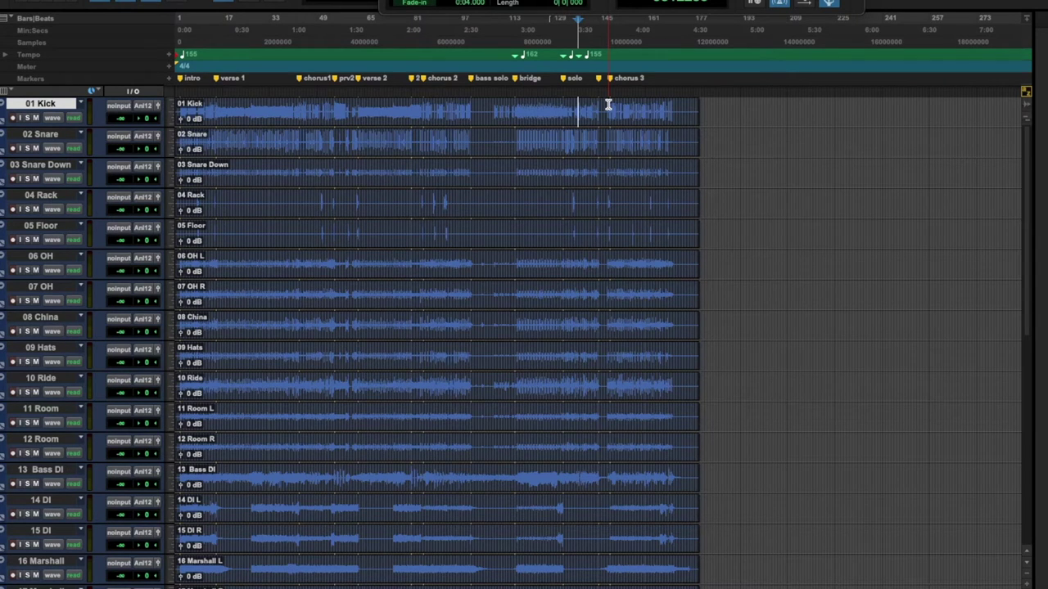
Step: Scroll through all thirty tracks and back up, then select the 01 Kick track
scroll(545, 197, down, 10)
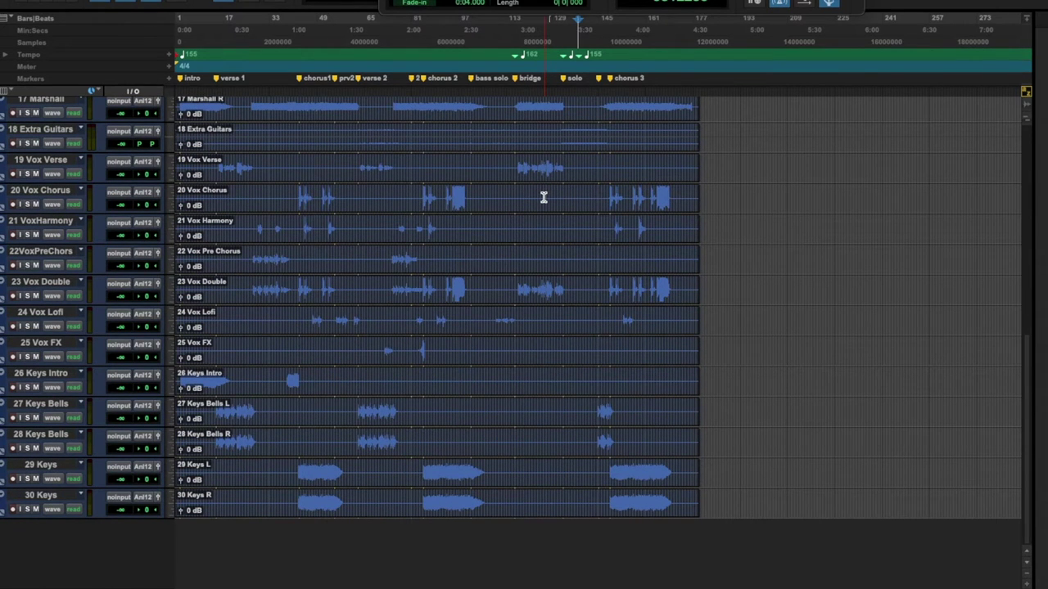
scroll(209, 201, up, 8)
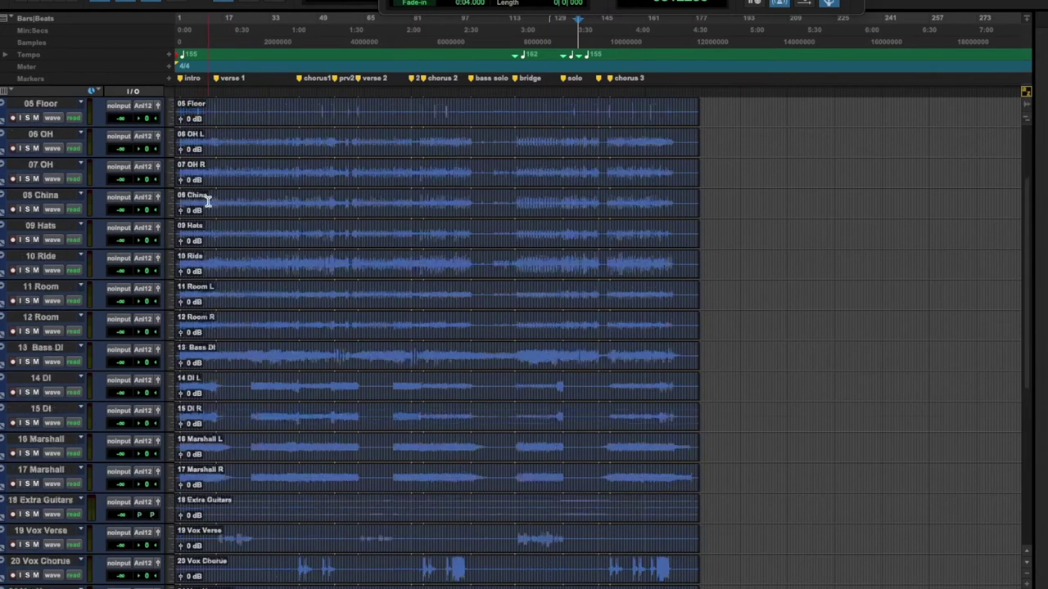
scroll(209, 200, up, 2)
click(45, 104)
scroll(49, 108, up, 1)
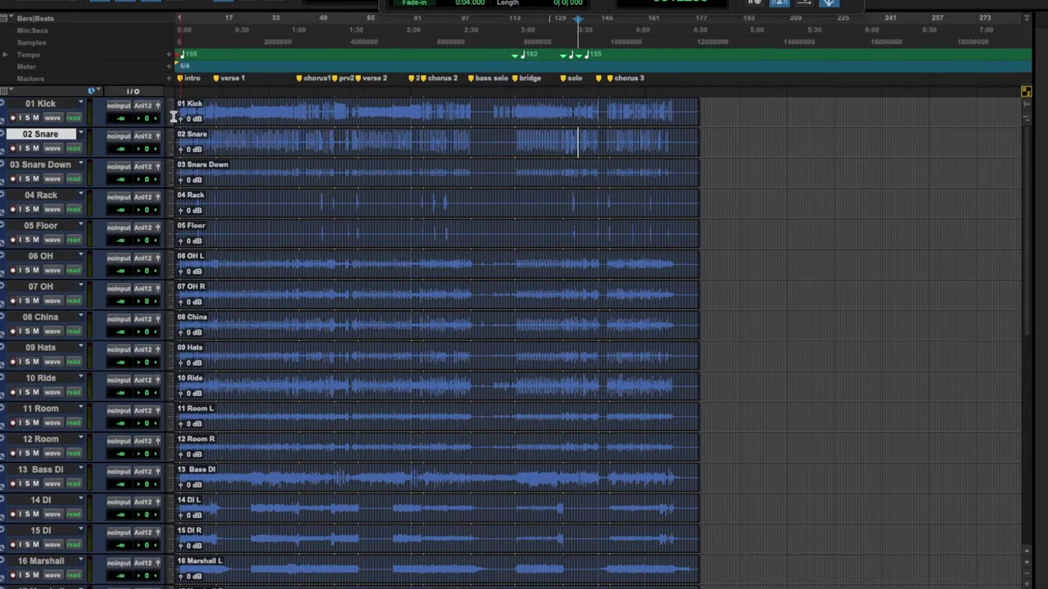
click(45, 104)
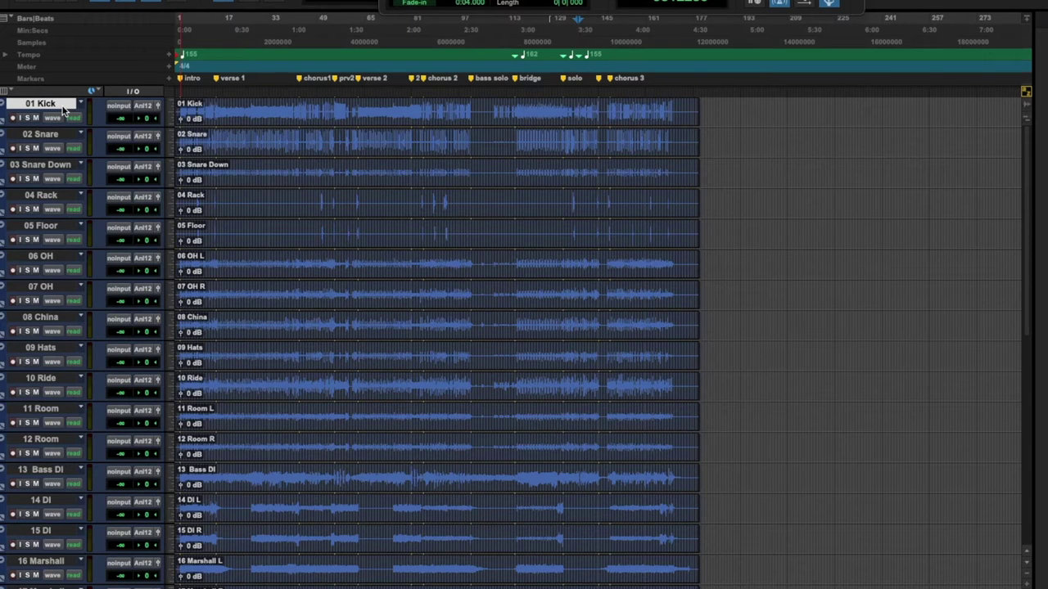
Step: Create a MIDI track named 'Tempo Map' and consolidate bars 1–7 into an empty clip on it
key(ctrl+shift+n)
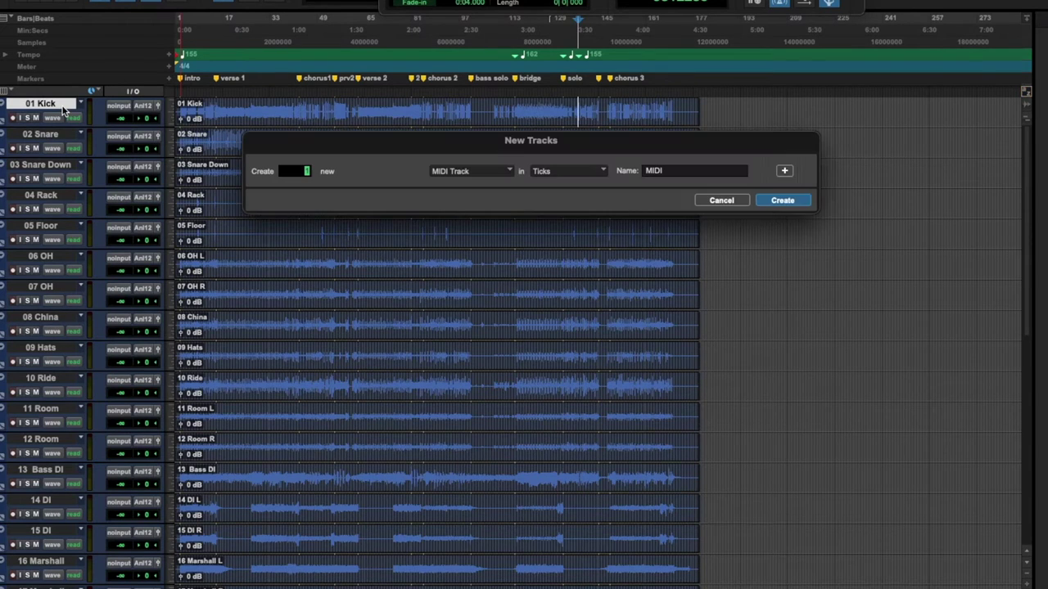
key(Return)
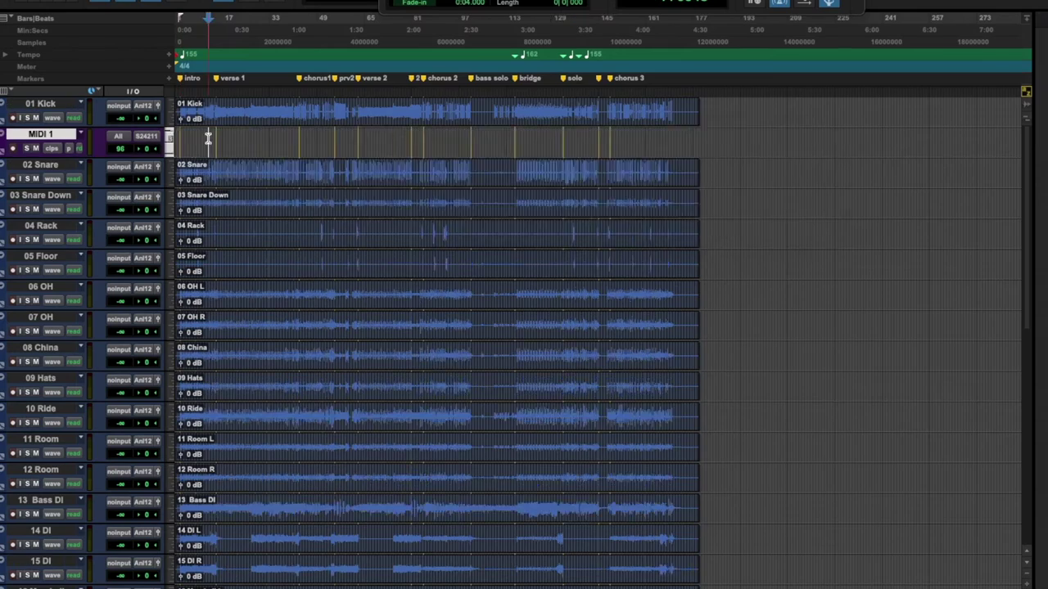
key(ctrl+bracketright)
key(ctrl+bracketright)
key(ctrl+bracketright)
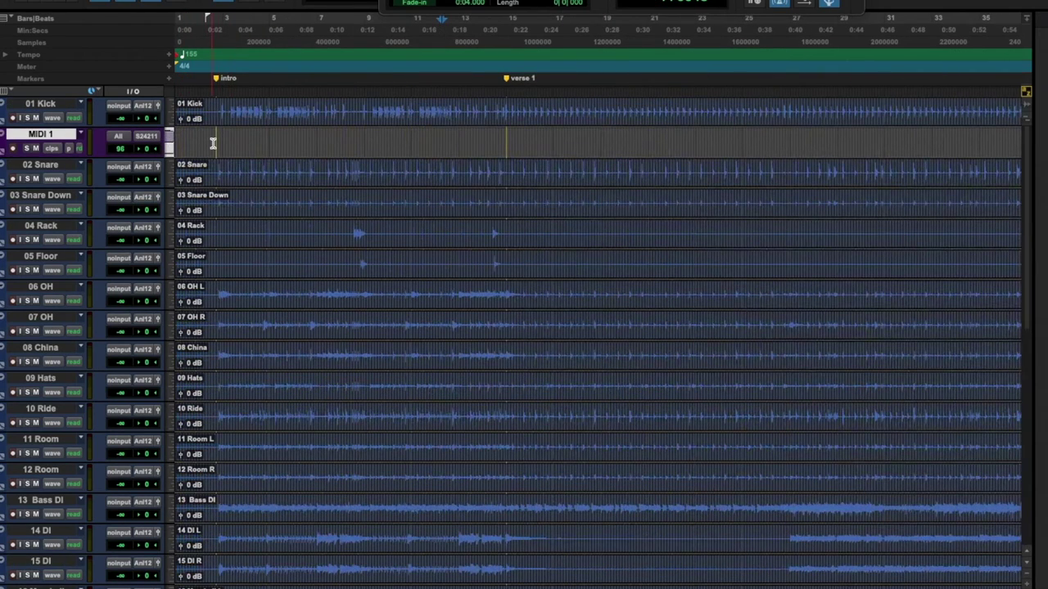
double_click(45, 134)
text(Tempo Map)
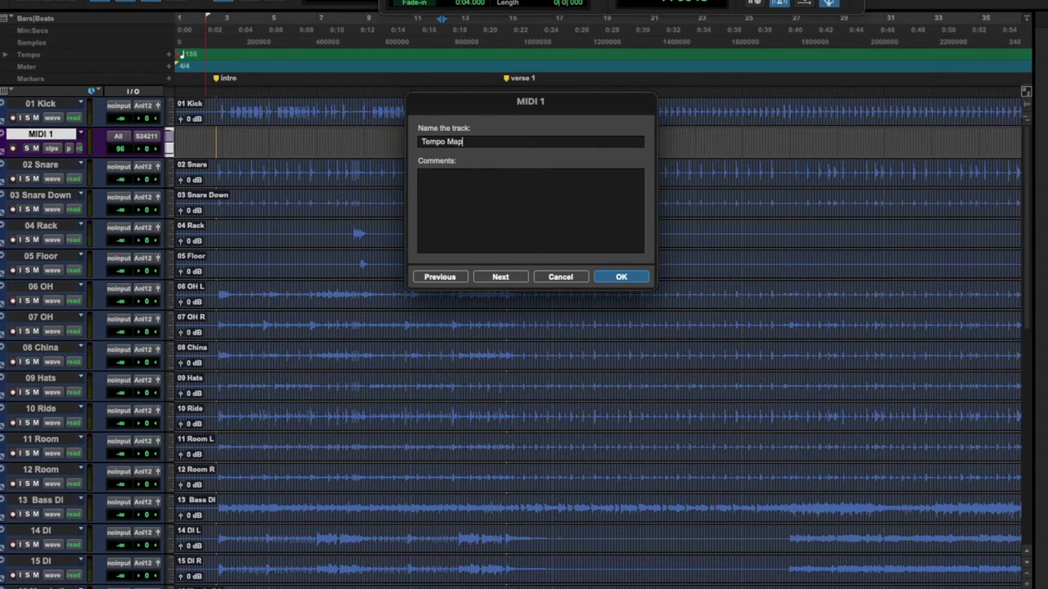
key(Return)
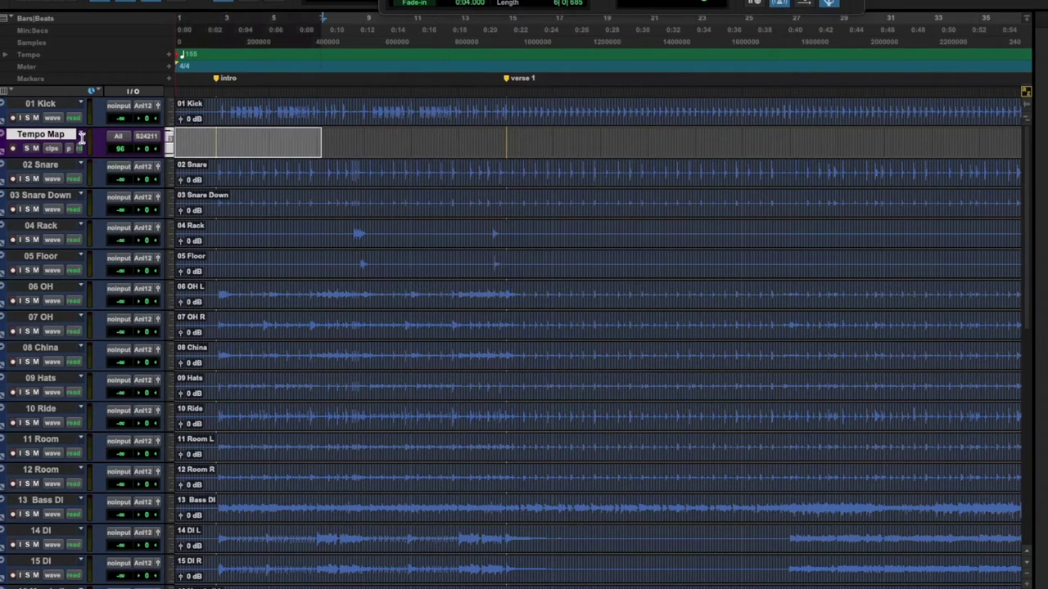
key(alt+shift+3)
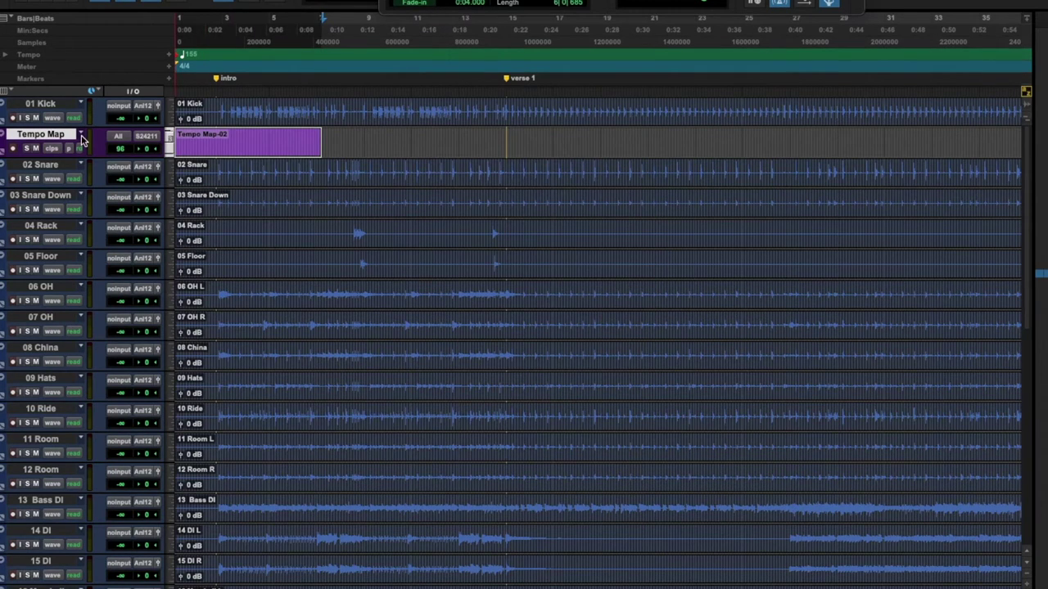
Step: Draw one note at bar 1 of the Tempo Map clip in the MIDI Editor, then zoom out
double_click(210, 142)
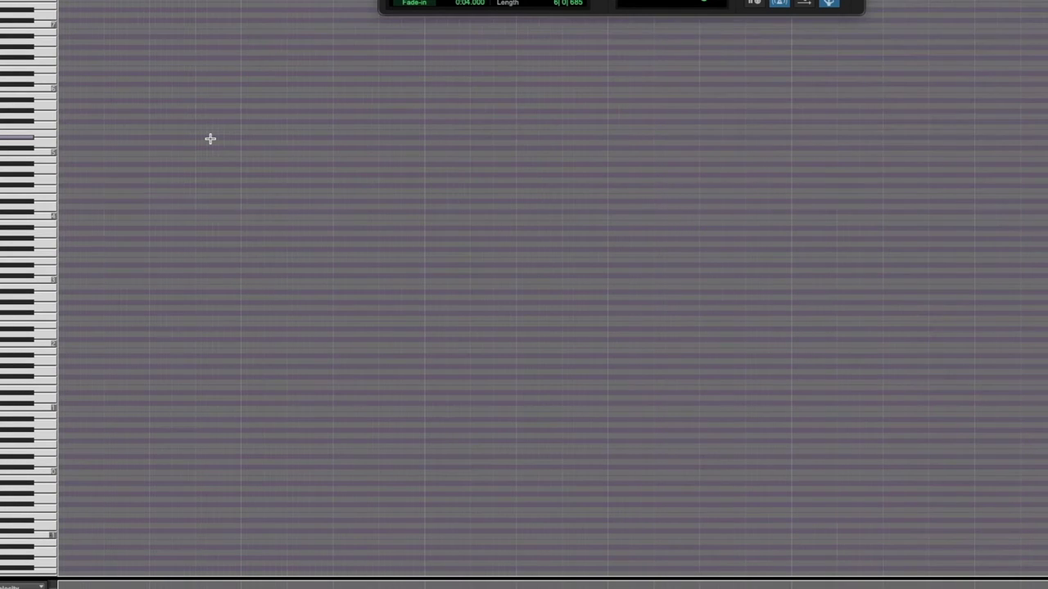
click(156, 405)
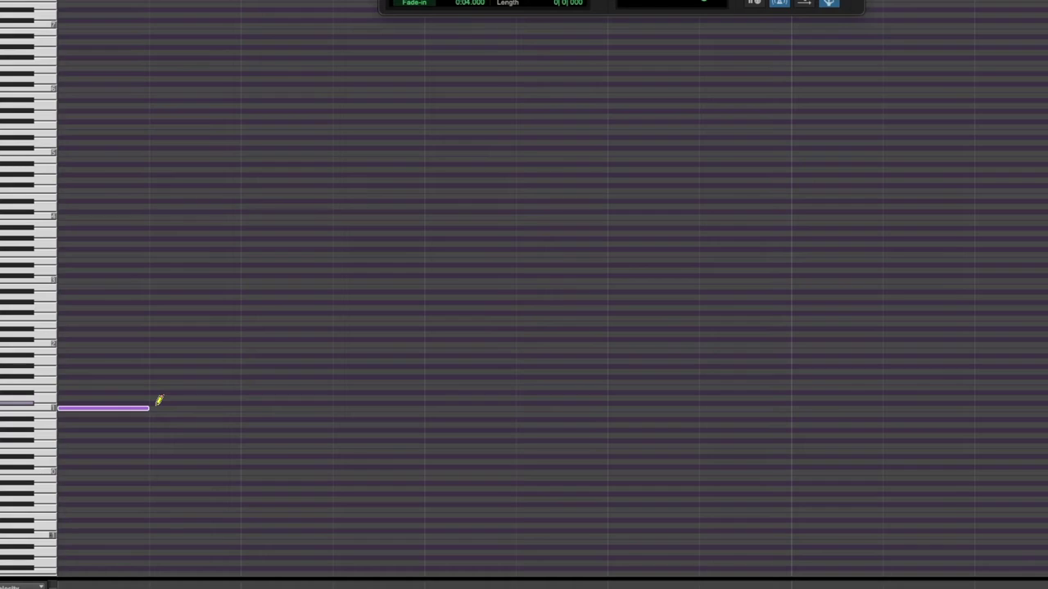
key(ctrl+w)
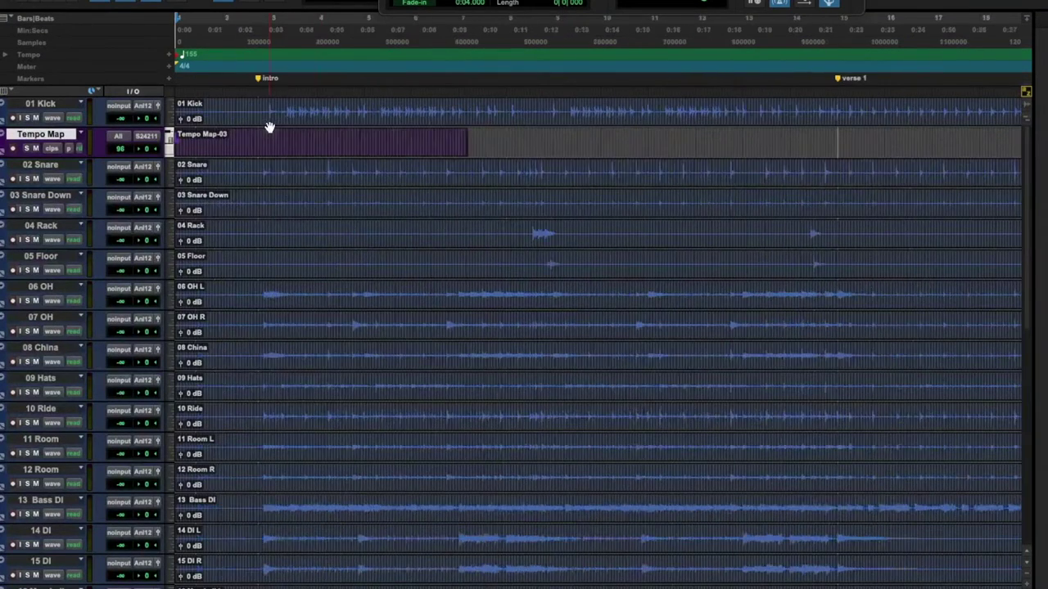
key(ctrl+bracketright)
click(213, 149)
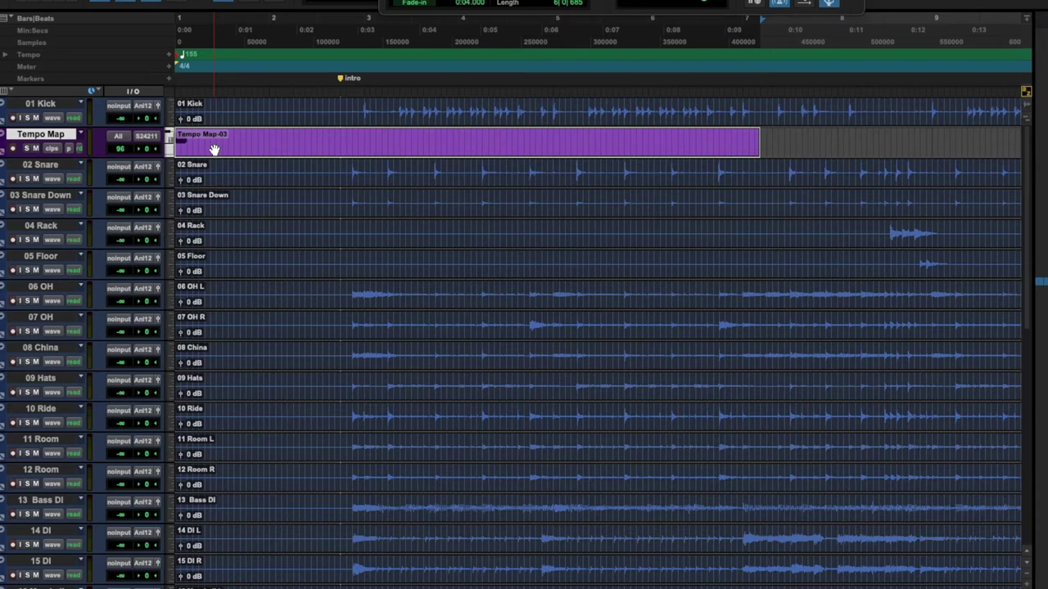
key(ctrl+bracketleft)
key(ctrl+bracketleft)
key(ctrl+bracketleft)
key(ctrl+bracketleft)
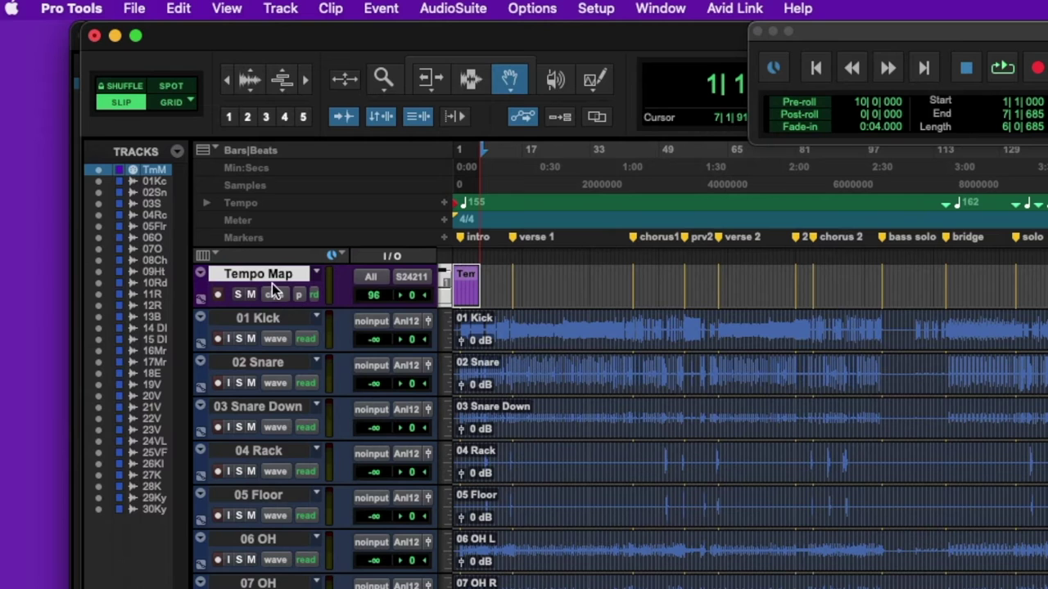
Step: Export the session as a format 1 MIDI file named 'Tempo Map' to the Desktop
click(131, 8)
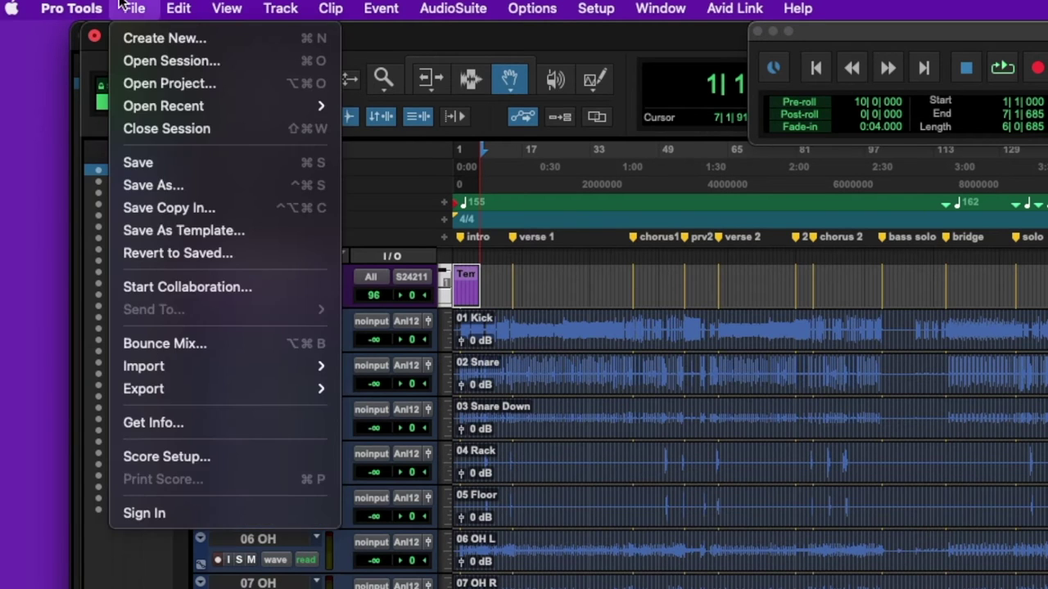
mouse_move(143, 389)
click(370, 434)
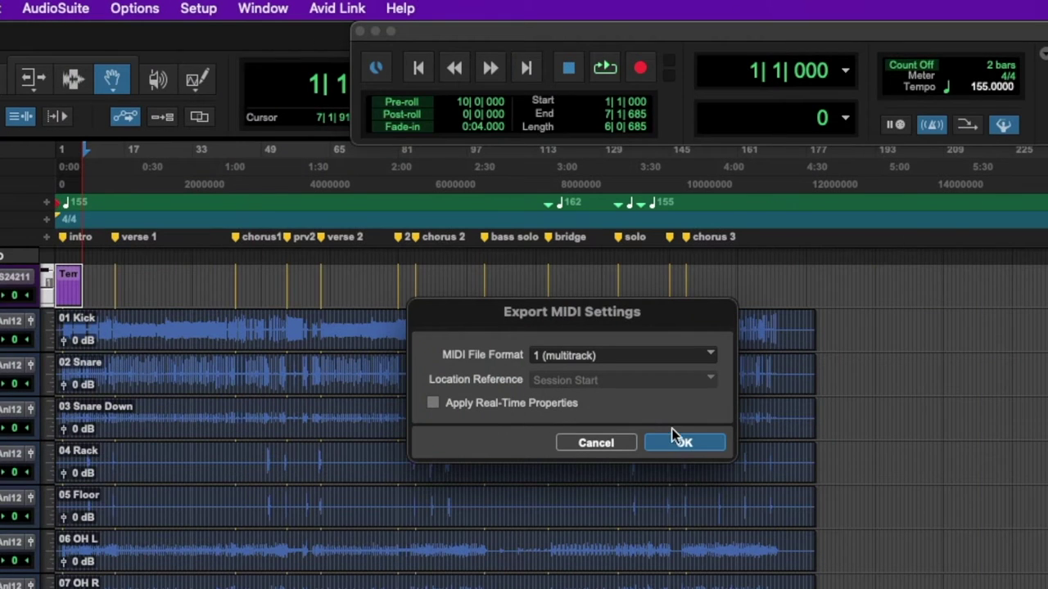
click(670, 442)
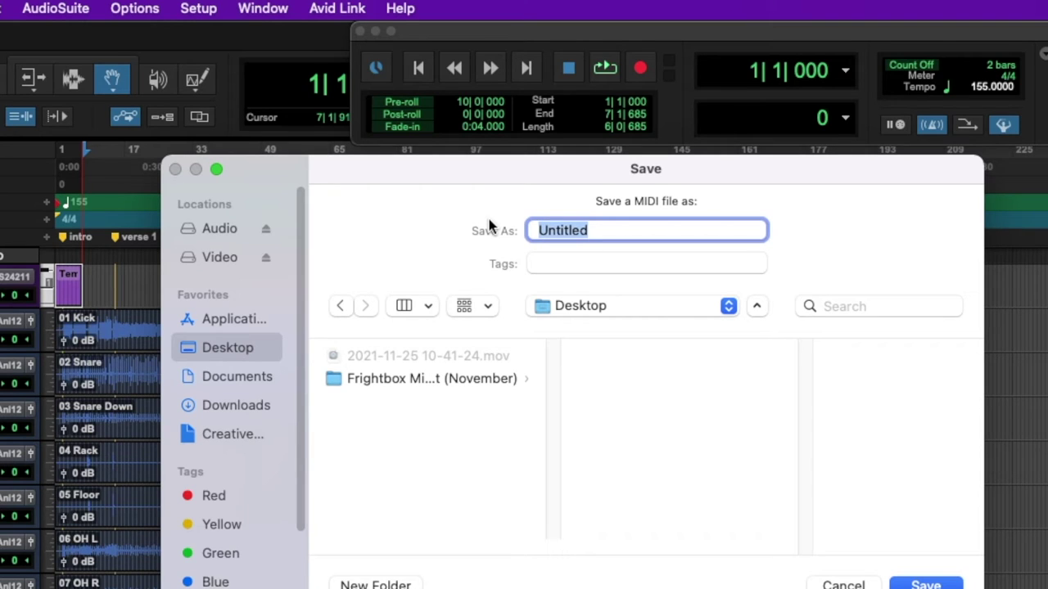
text(Tempo Map)
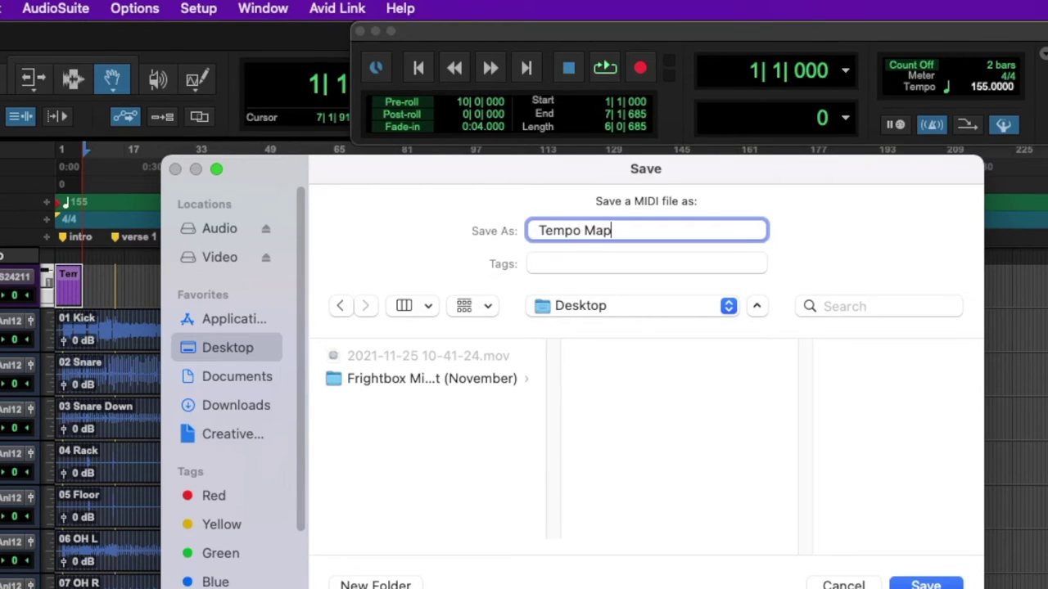
key(Return)
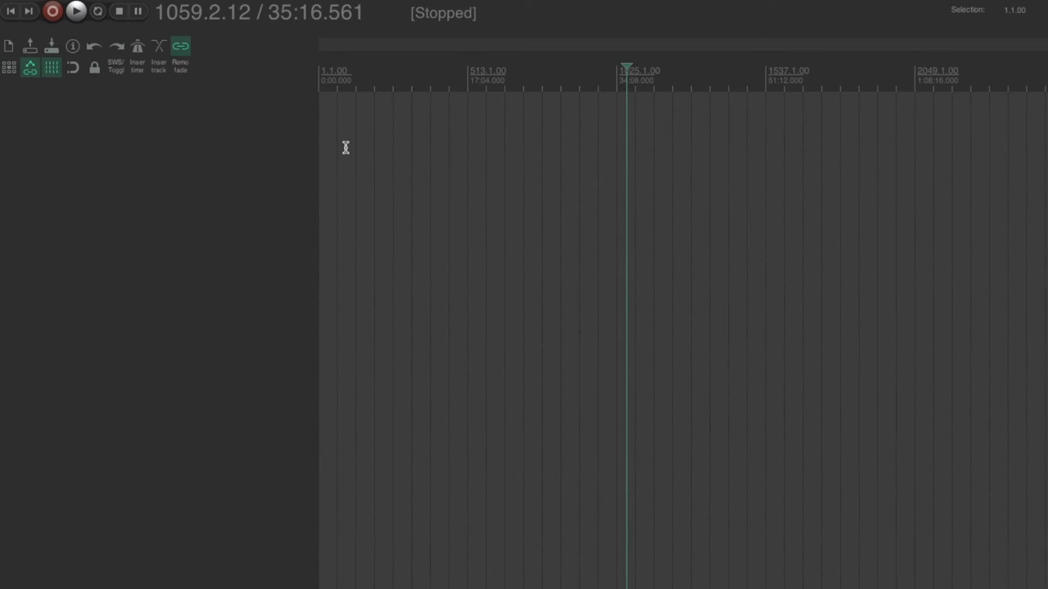
Step: Move REAPER's play cursor back to 1.1.00 / 0:00.000 at the project start
scroll(503, 122, down, 6)
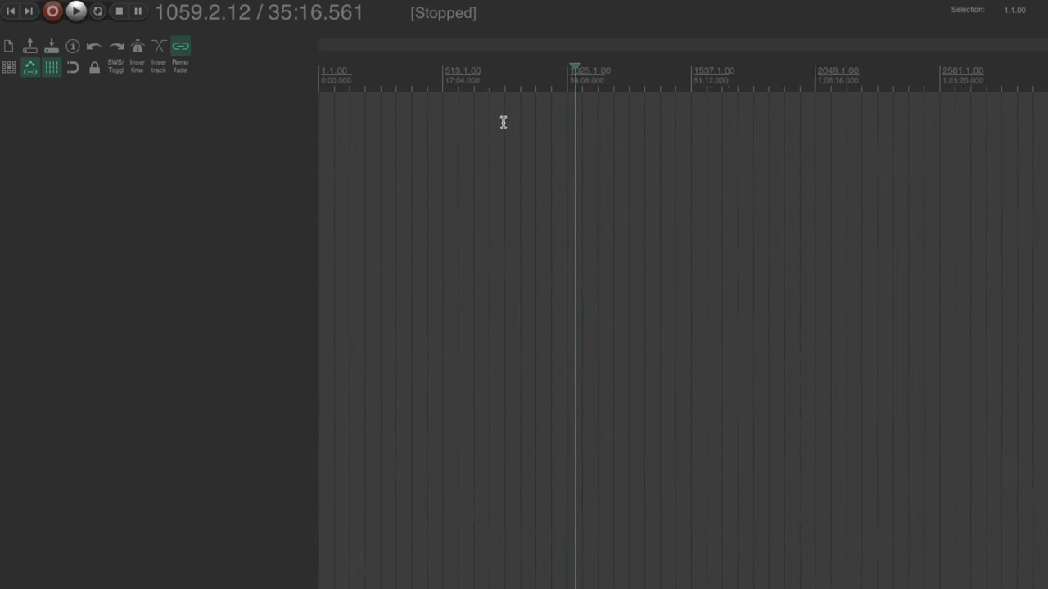
scroll(456, 115, up, 2)
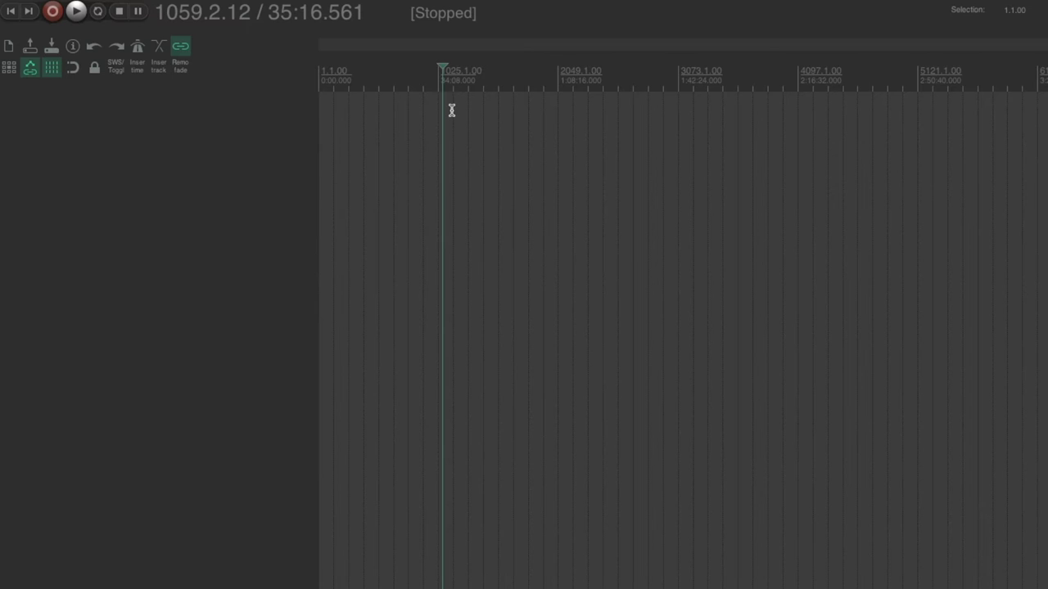
drag(445, 66, 418, 66)
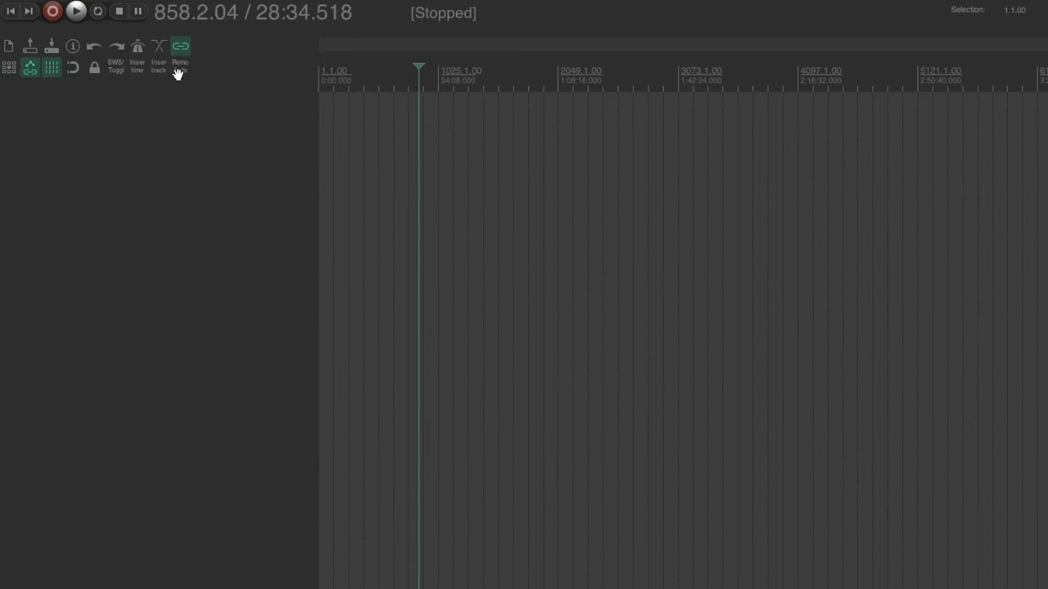
click(360, 88)
click(326, 95)
mouse_move(326, 96)
mouse_down()
mouse_move(271, 91)
mouse_move(316, 93)
mouse_up()
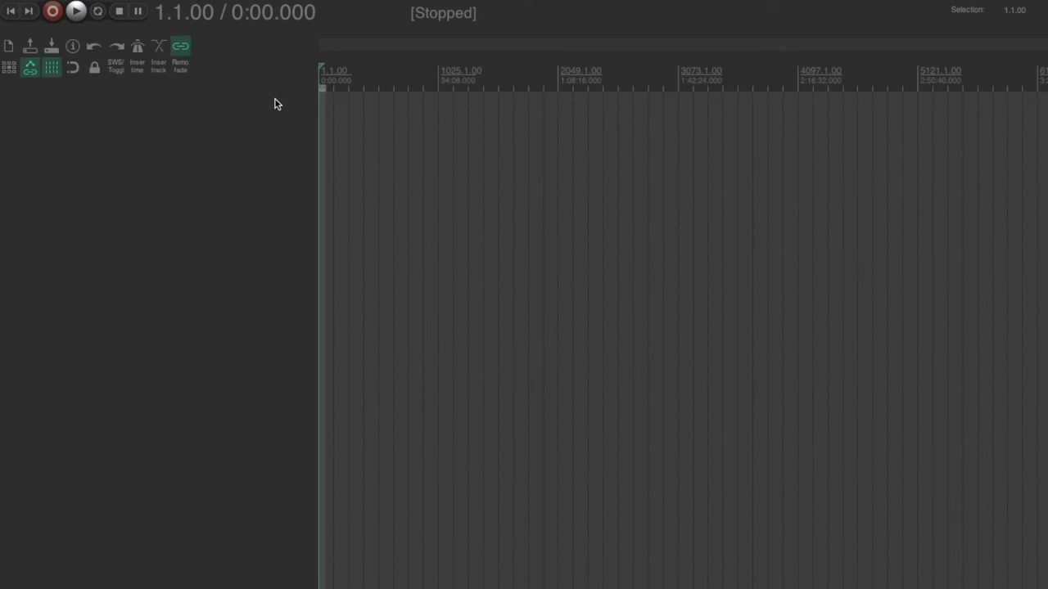
Step: Insert Tempo Map.mid from the Desktop, keeping tempo map and marker import enabled
click(209, 0)
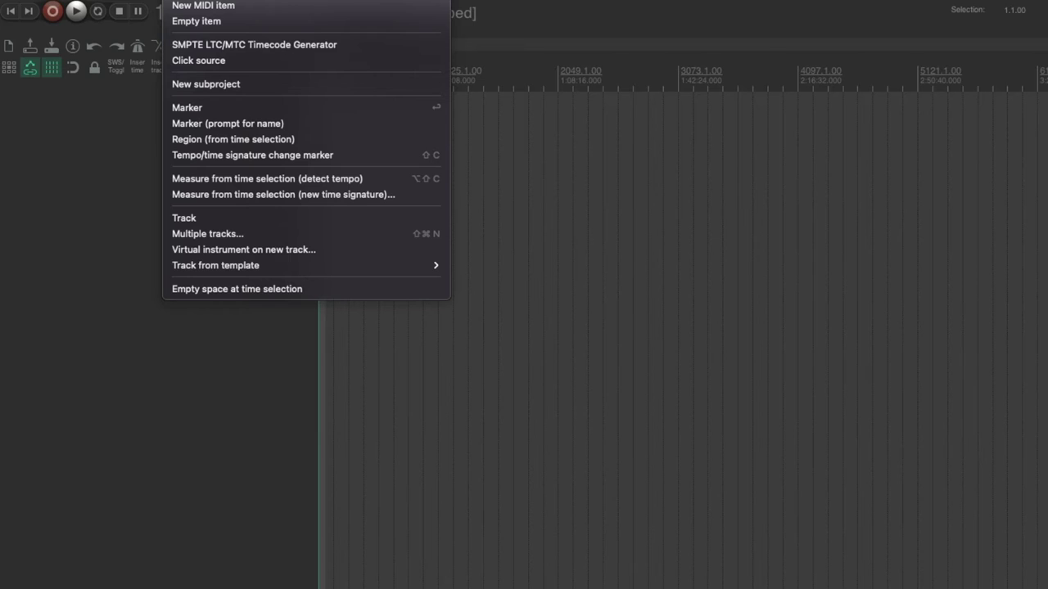
click(205, 0)
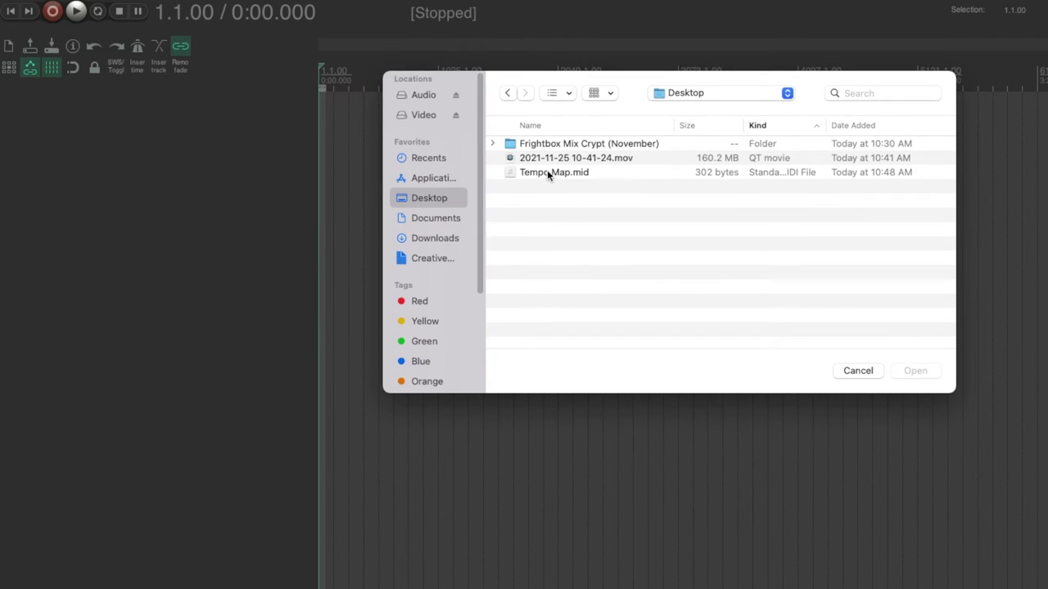
click(547, 172)
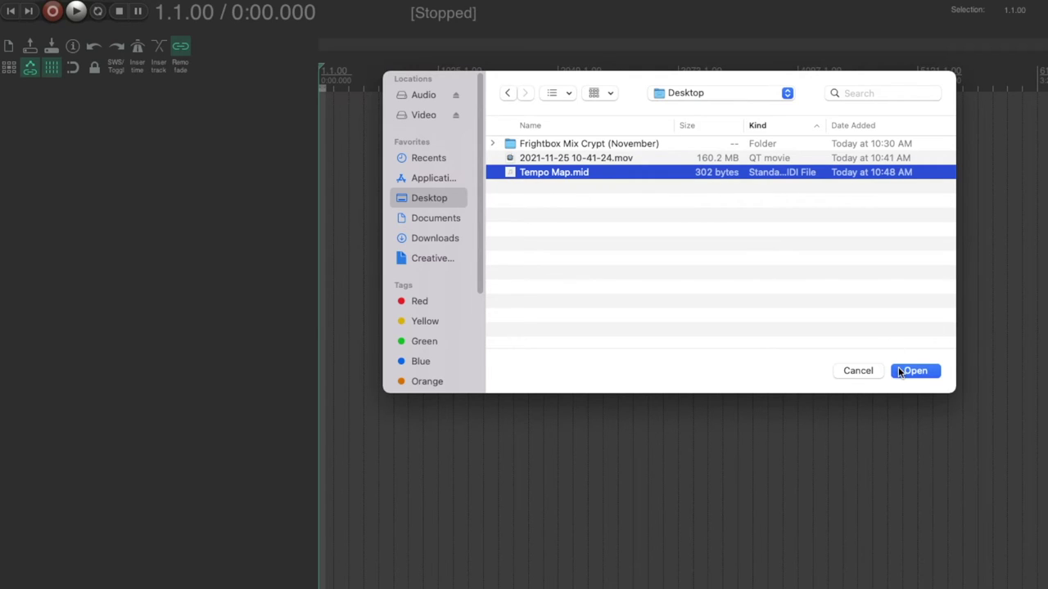
key(Return)
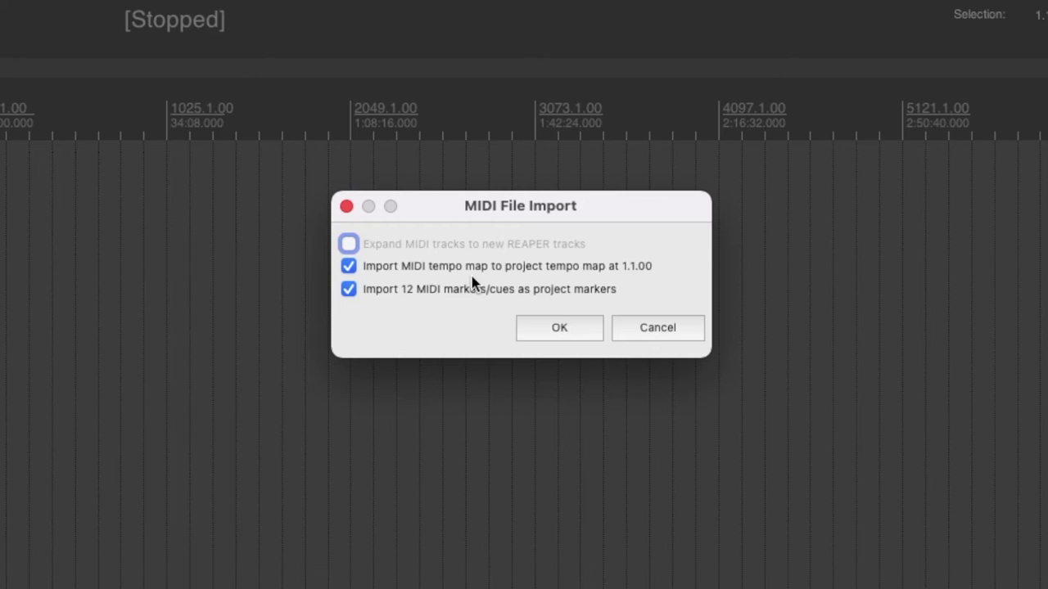
click(553, 327)
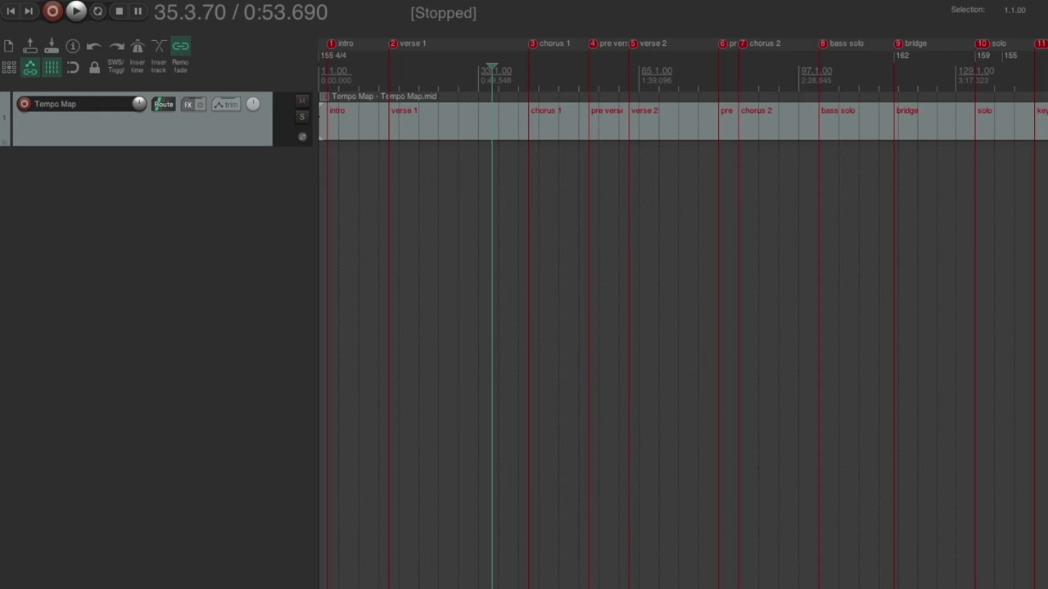
Step: Switch to Finder showing the Frightbox Mix Crypt (November) session folder
key(super+Tab)
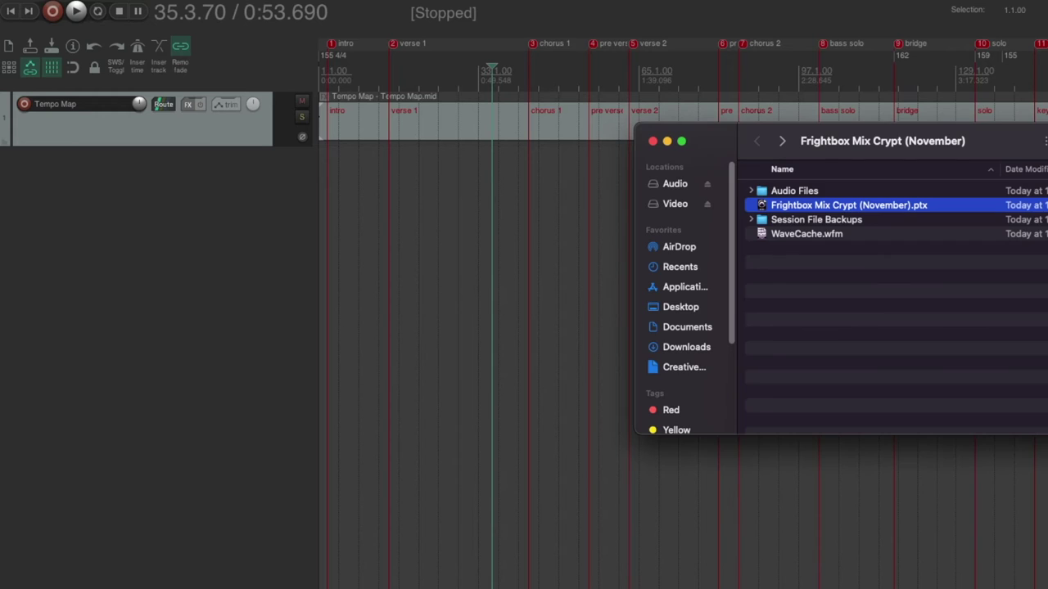
Step: Drag 01 Kick.wav through 30 Keys R.wav from Audio Files into REAPER as separate tracks
double_click(793, 194)
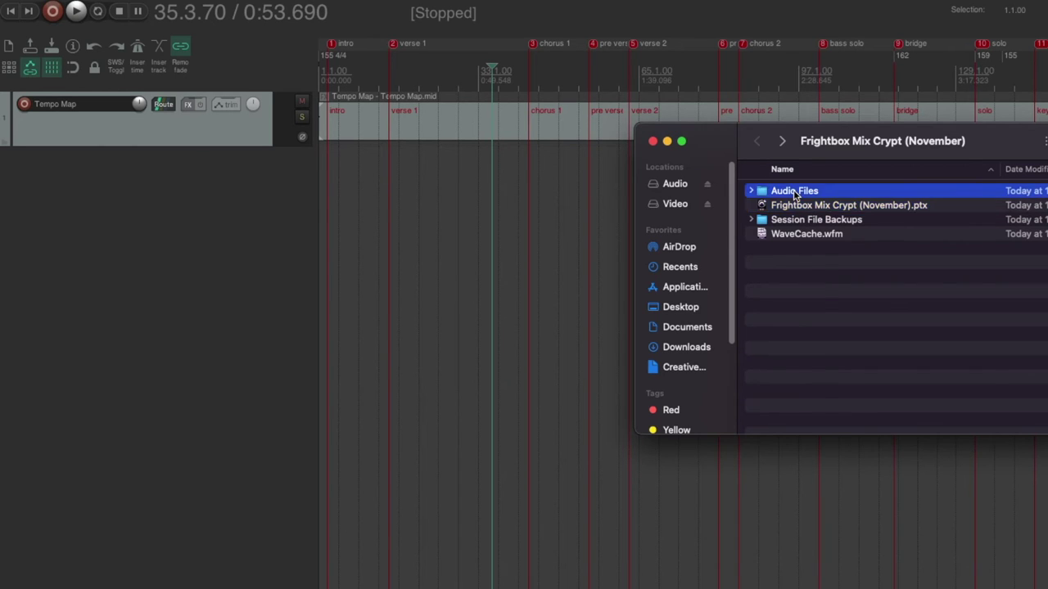
scroll(814, 218, down, 5)
scroll(854, 395, up, 5)
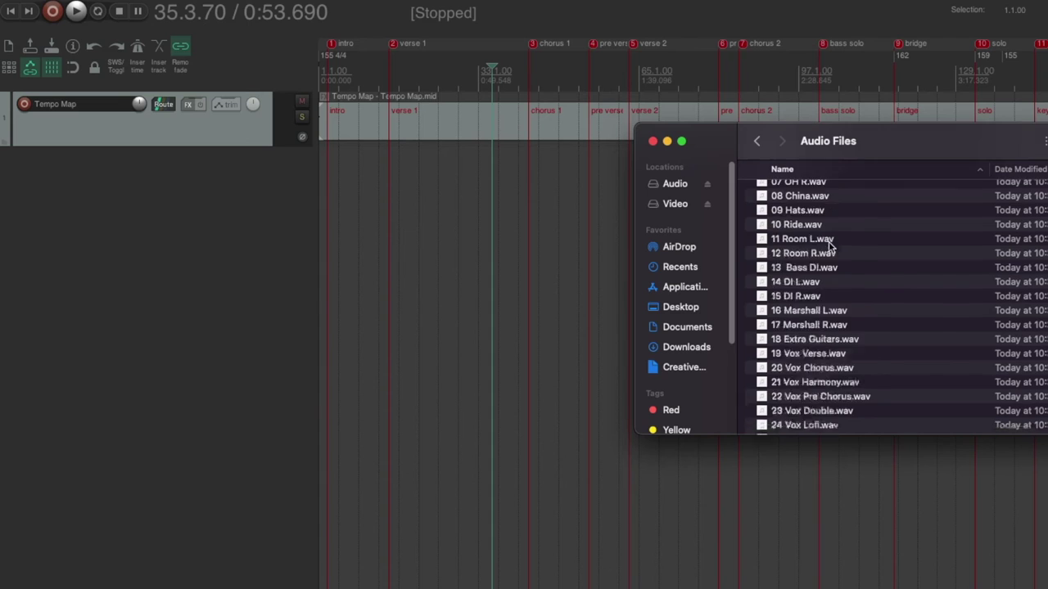
click(811, 190)
scroll(811, 196, down, 5)
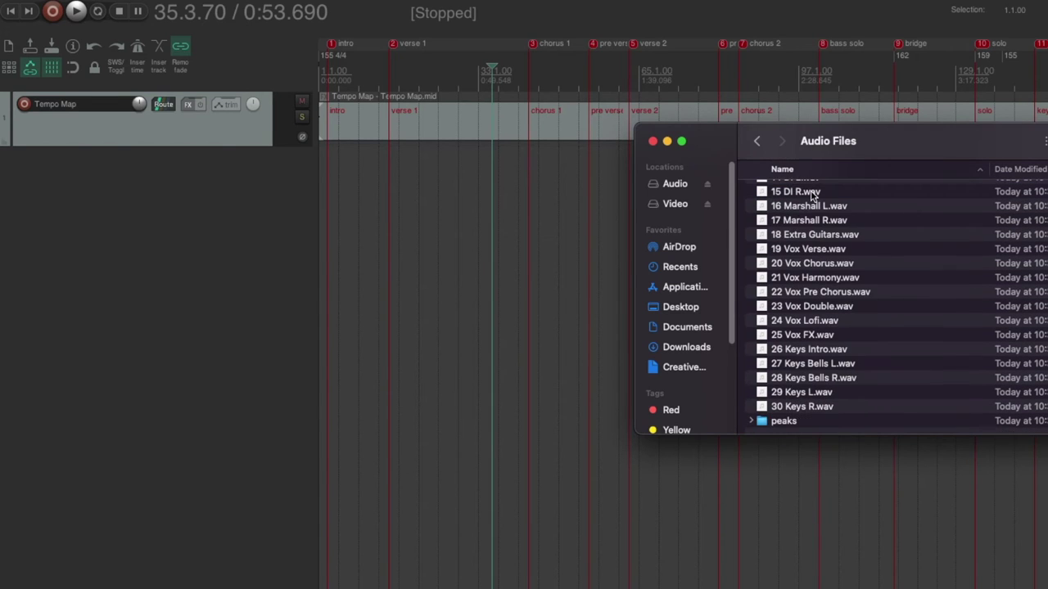
shift+click(793, 407)
scroll(794, 401, up, 5)
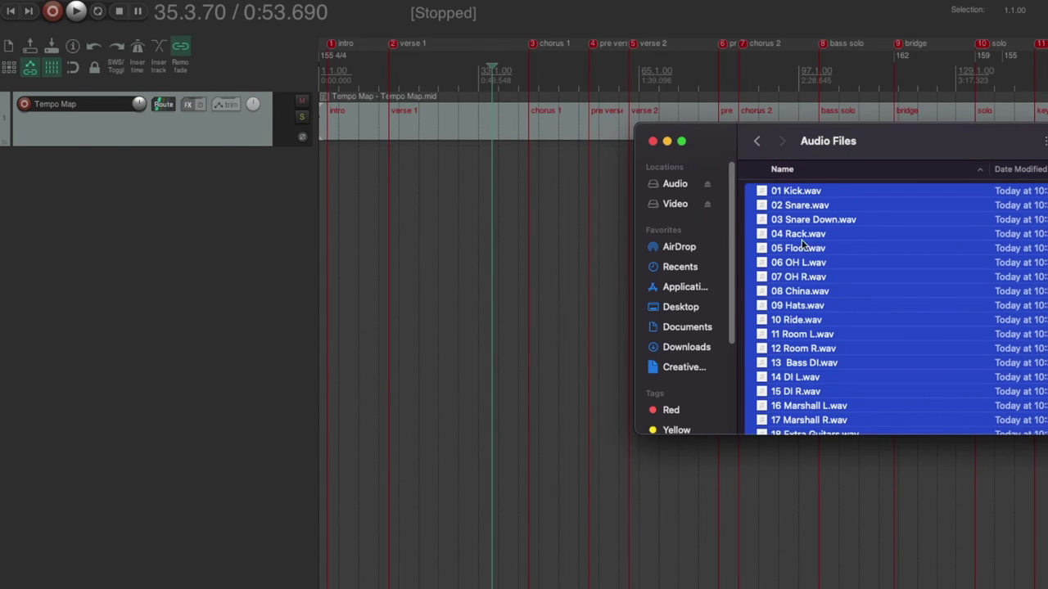
drag(792, 193, 197, 213)
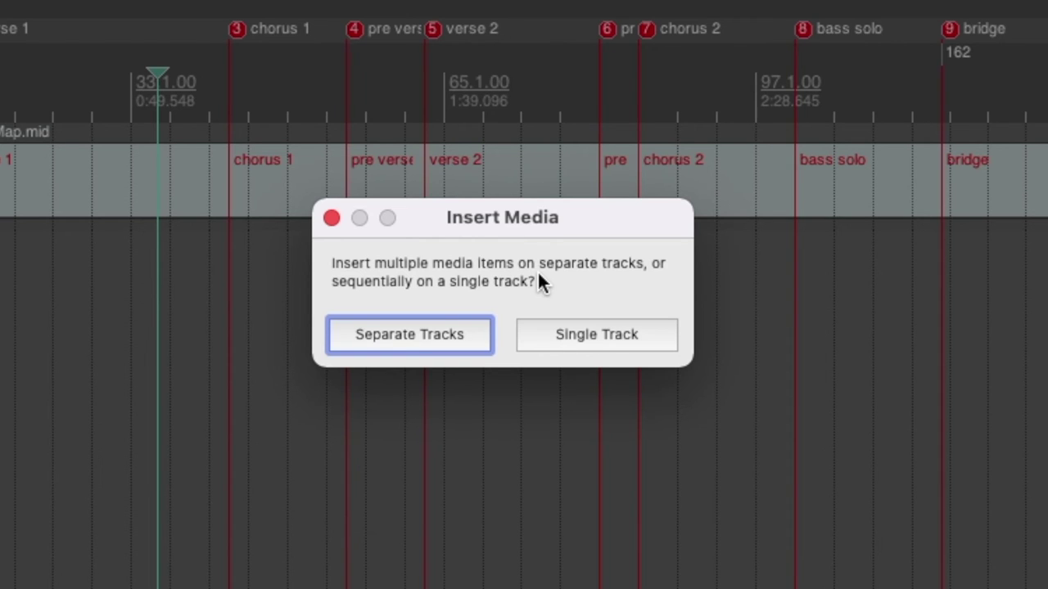
key(Return)
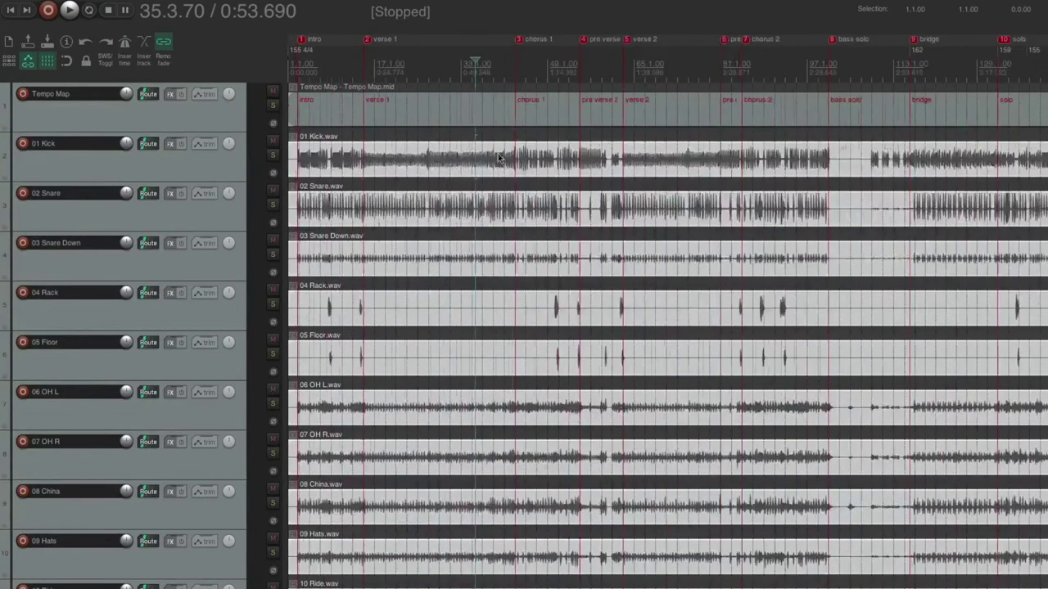
Step: Scroll through the imported stems and inspect the 03 Snare Down track's audio
scroll(530, 160, down, 10)
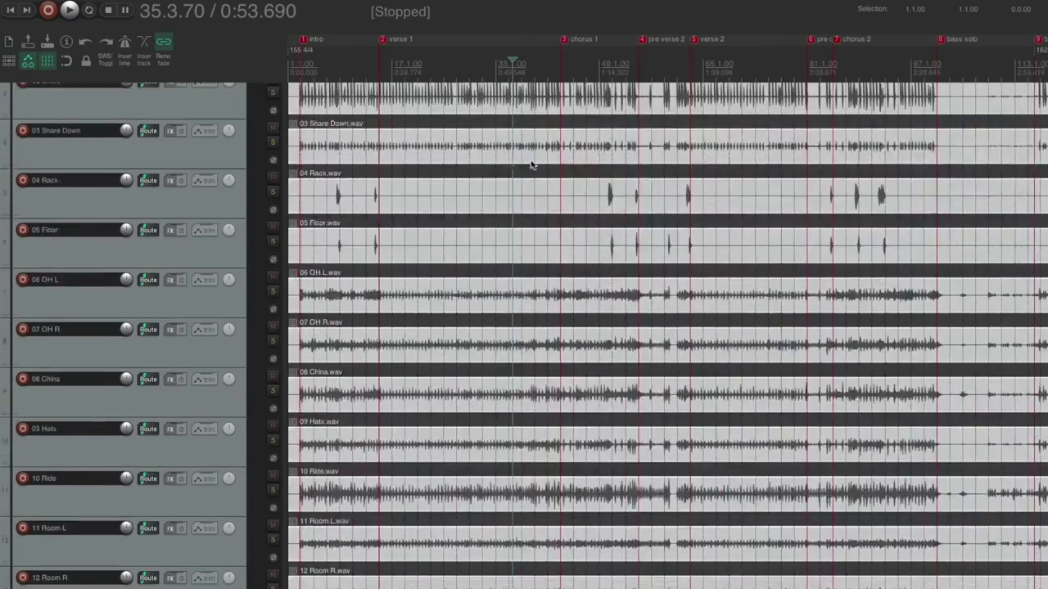
scroll(531, 164, down, 12)
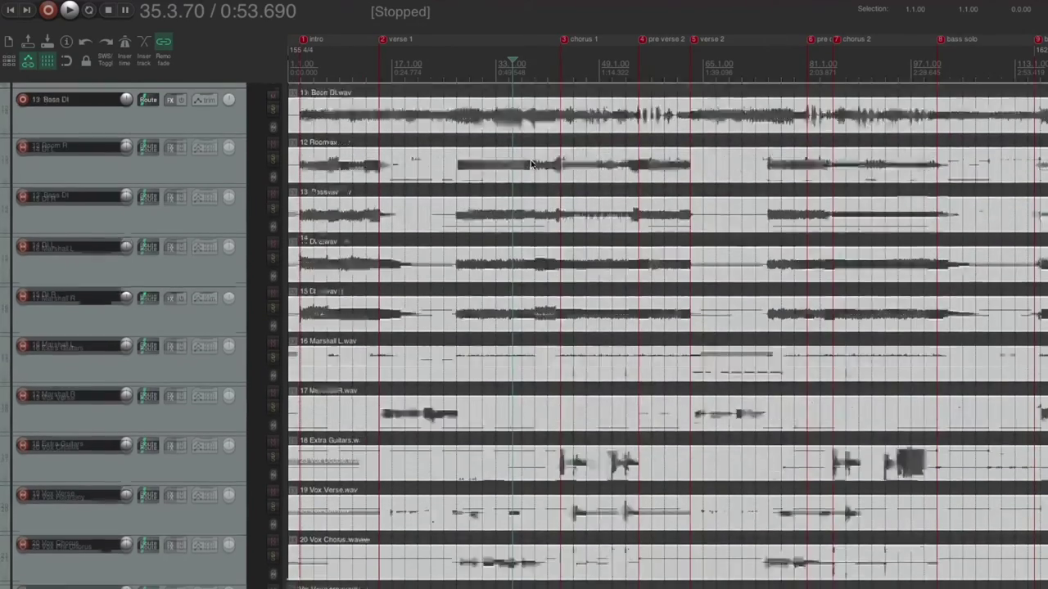
scroll(531, 161, up, 6)
scroll(531, 164, up, 15)
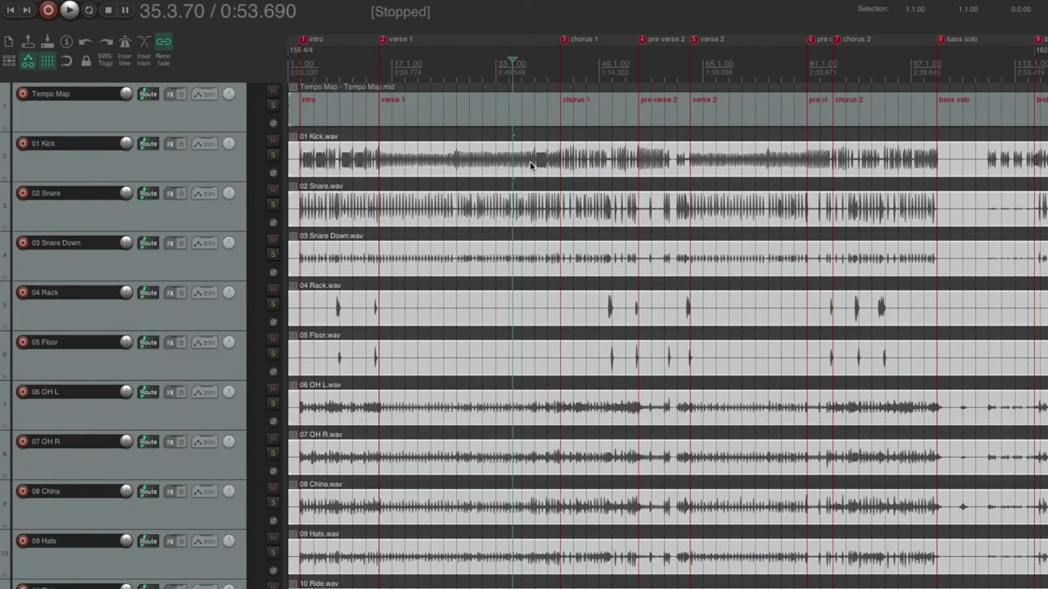
scroll(573, 189, down, 3)
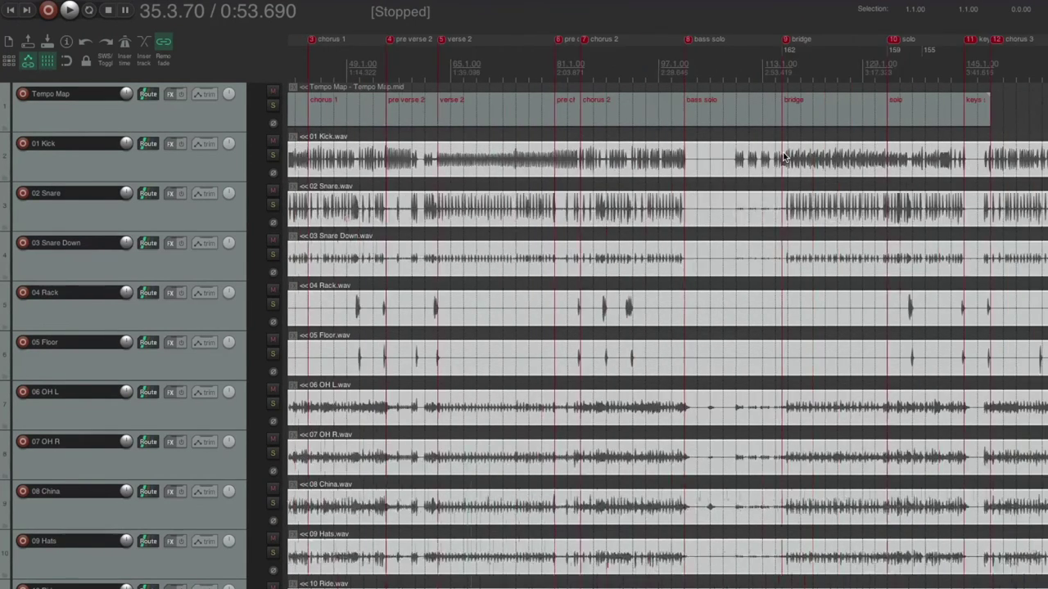
click(679, 205)
scroll(679, 204, up, 8)
click(700, 258)
click(697, 256)
Step: Select the 01 Kick and 06 OH L tracks and check their alignment against the markers
click(678, 169)
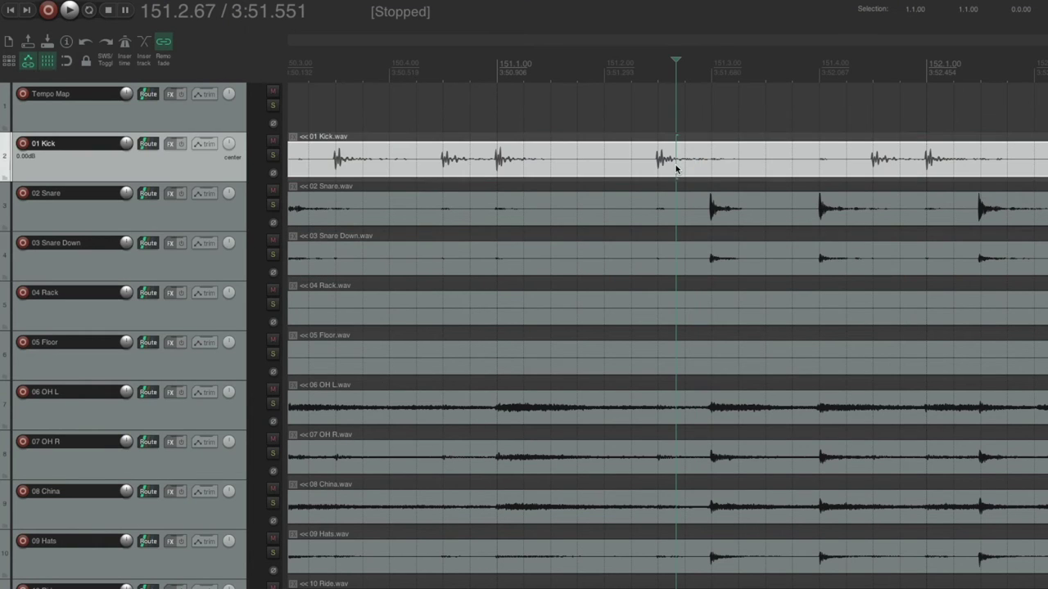
click(686, 415)
scroll(685, 415, down, 8)
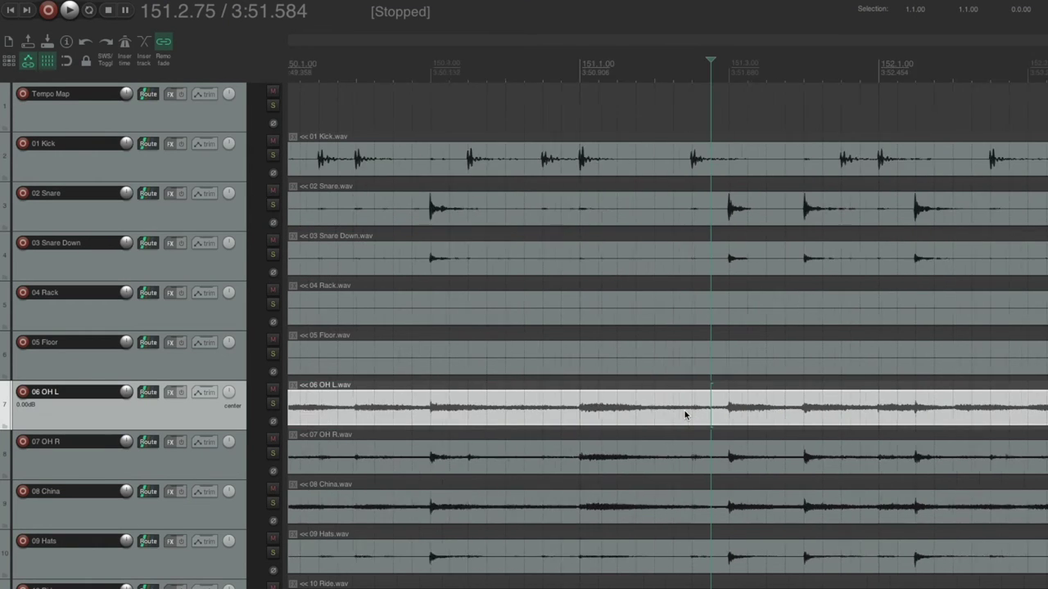
scroll(614, 350, left, 15)
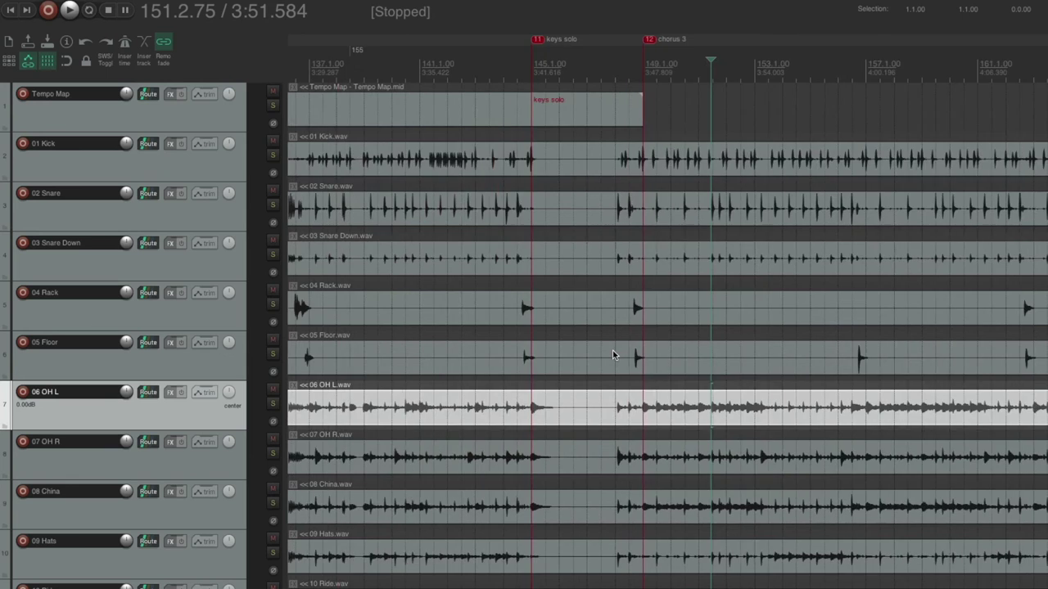
scroll(611, 350, left, 6)
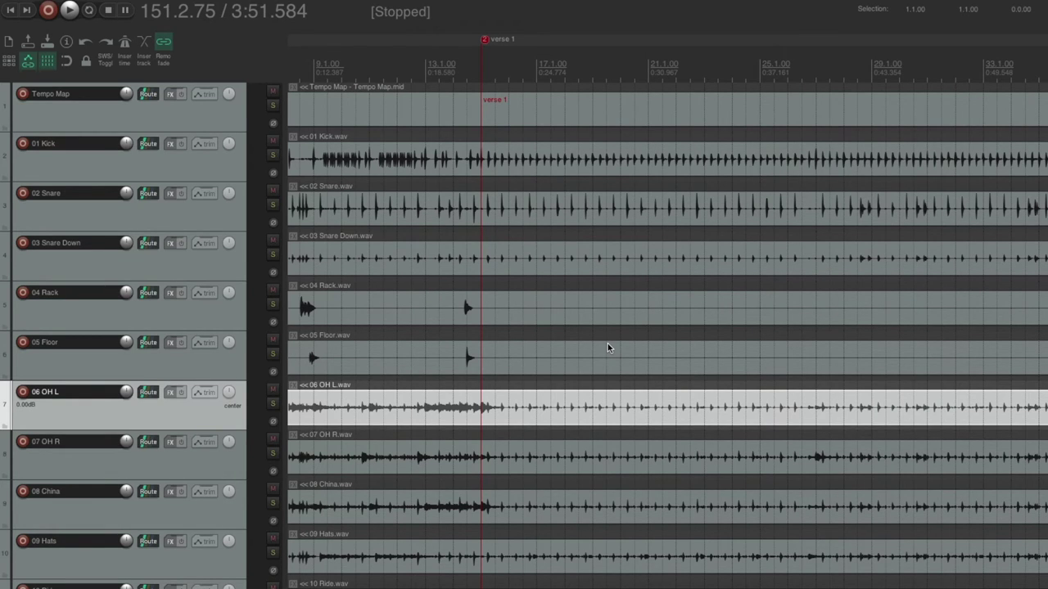
scroll(508, 278, down, 10)
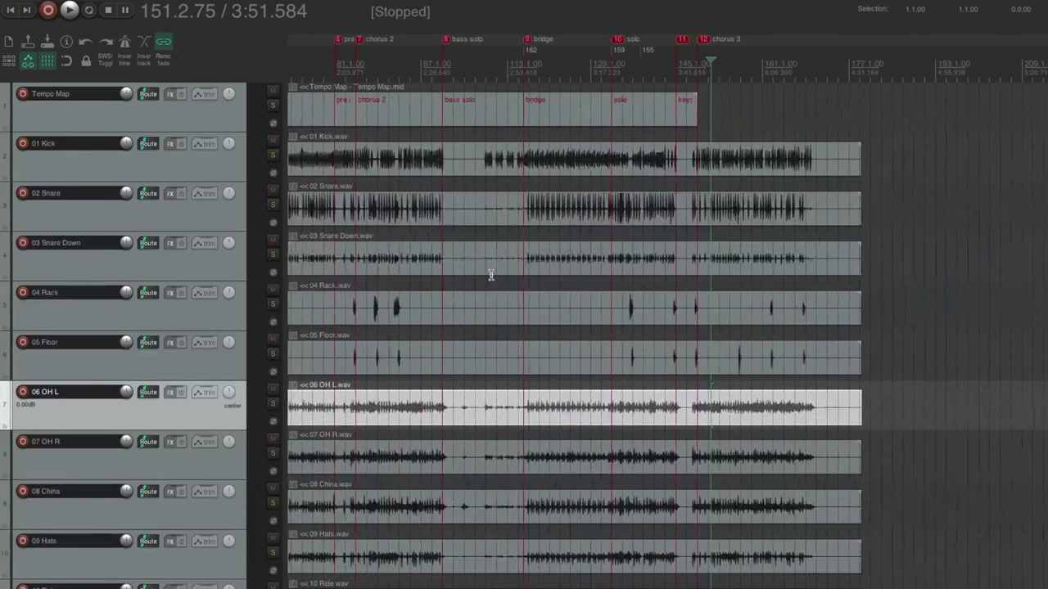